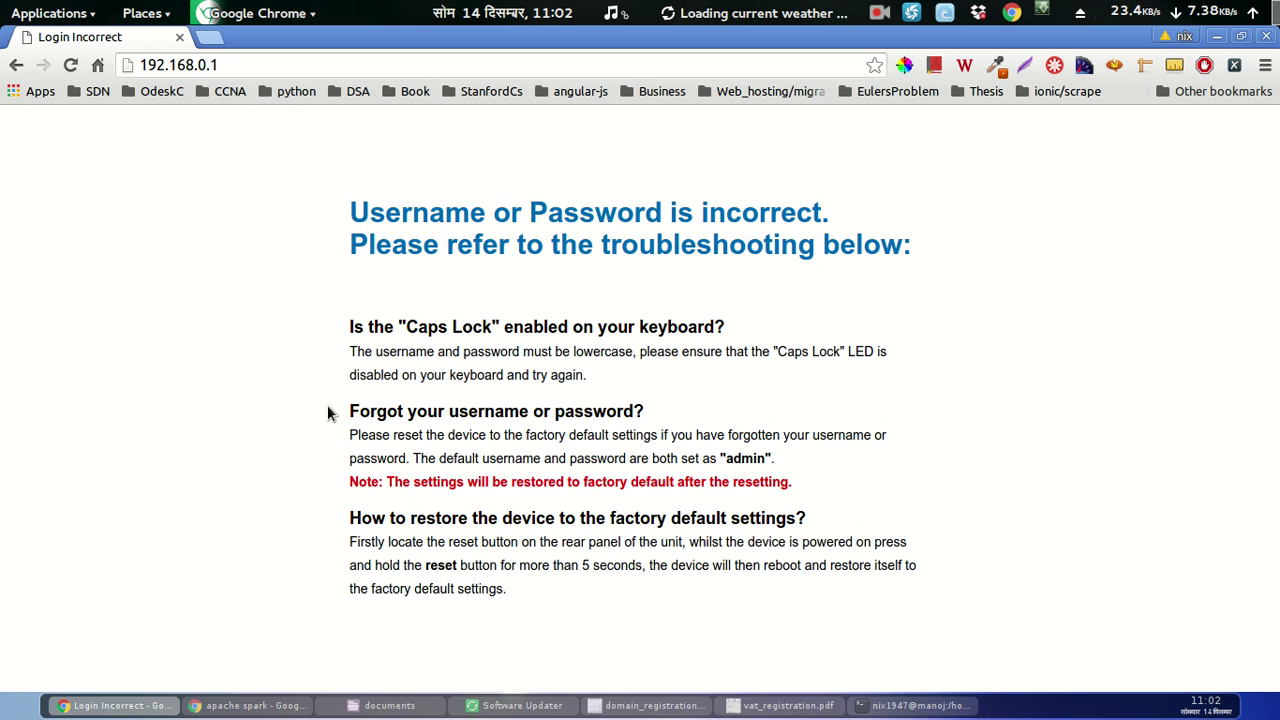
Run netstat -nr in a terminal and copy the default gateway address 192.168.0.1.
key("ctrl+alt+t")
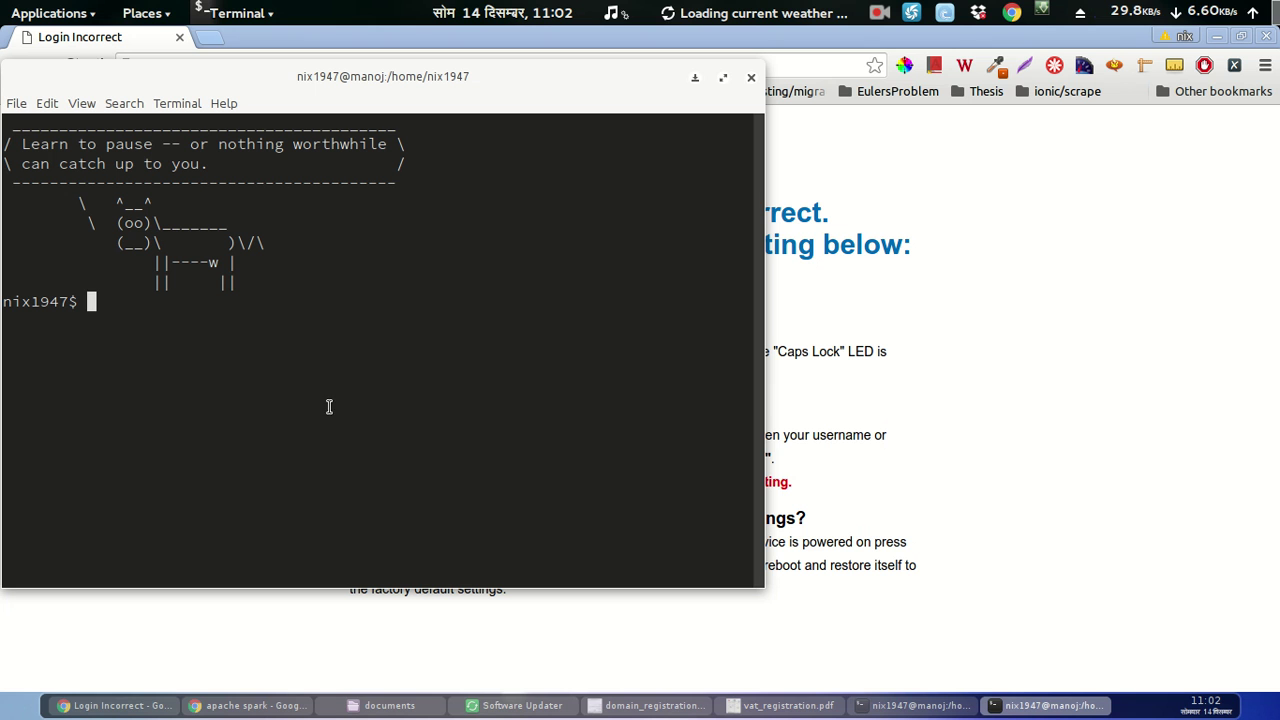
type("netstat ")
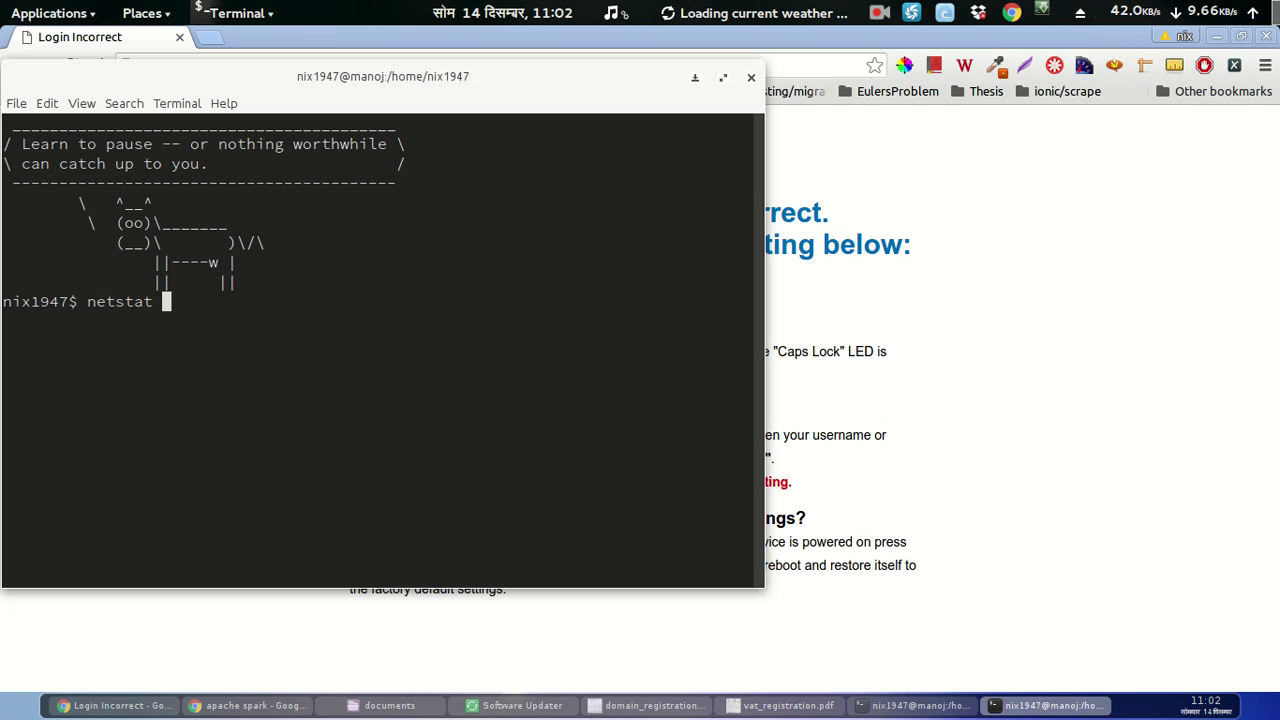
type("-nr")
key("Return")
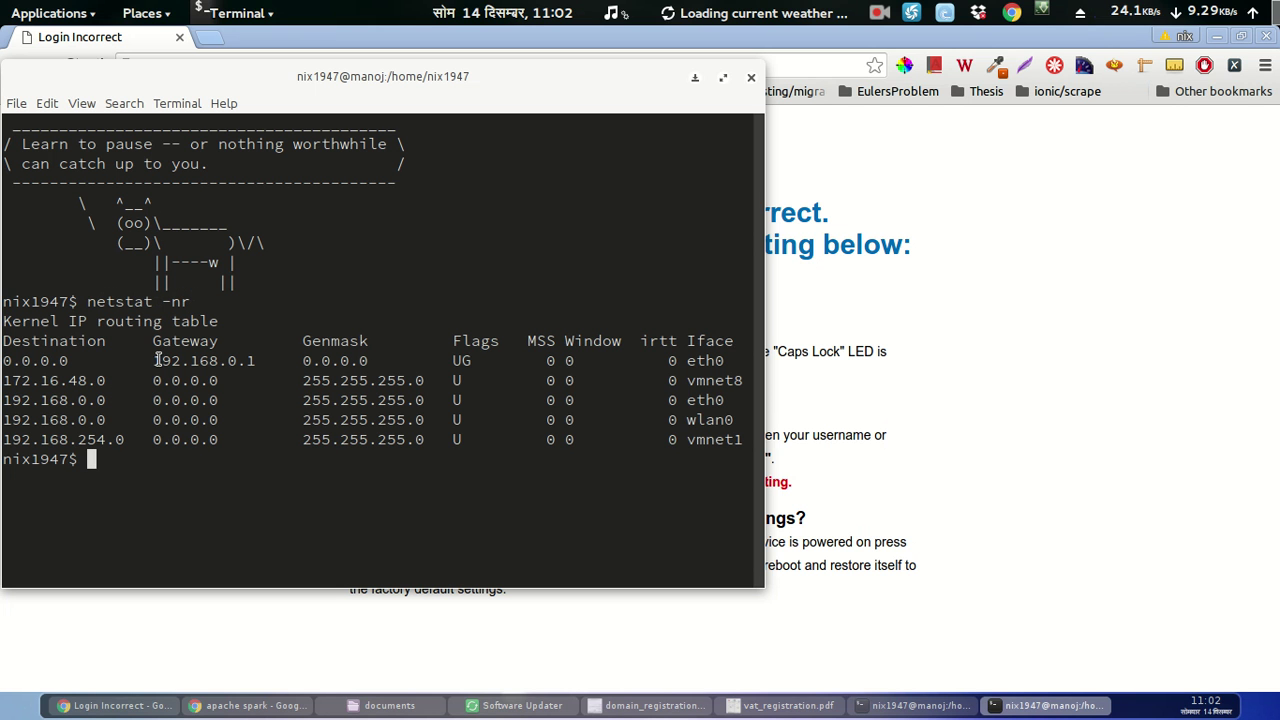
left_click_drag(148, 361, 257, 370)
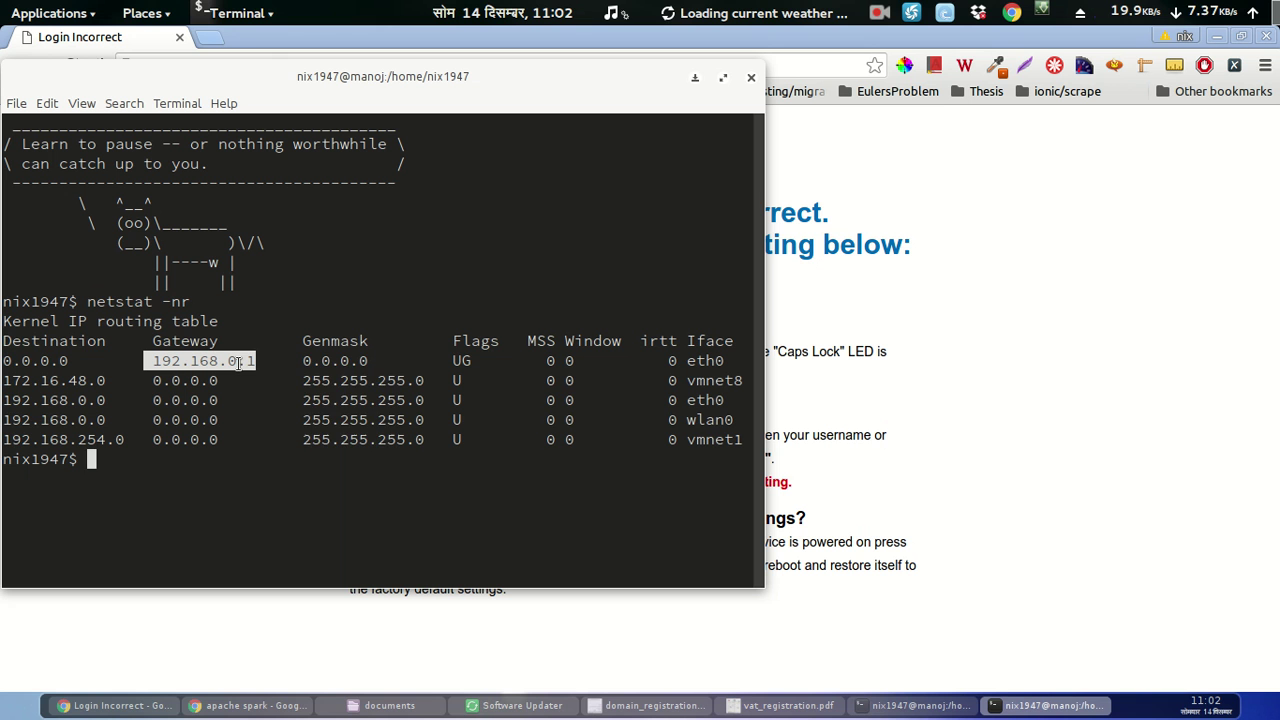
right_click(236, 364)
left_click(277, 450)
Paste 192.168.0.1 into Chrome's address bar and reload to get the router login prompt.
left_click(304, 48)
left_click(215, 65)
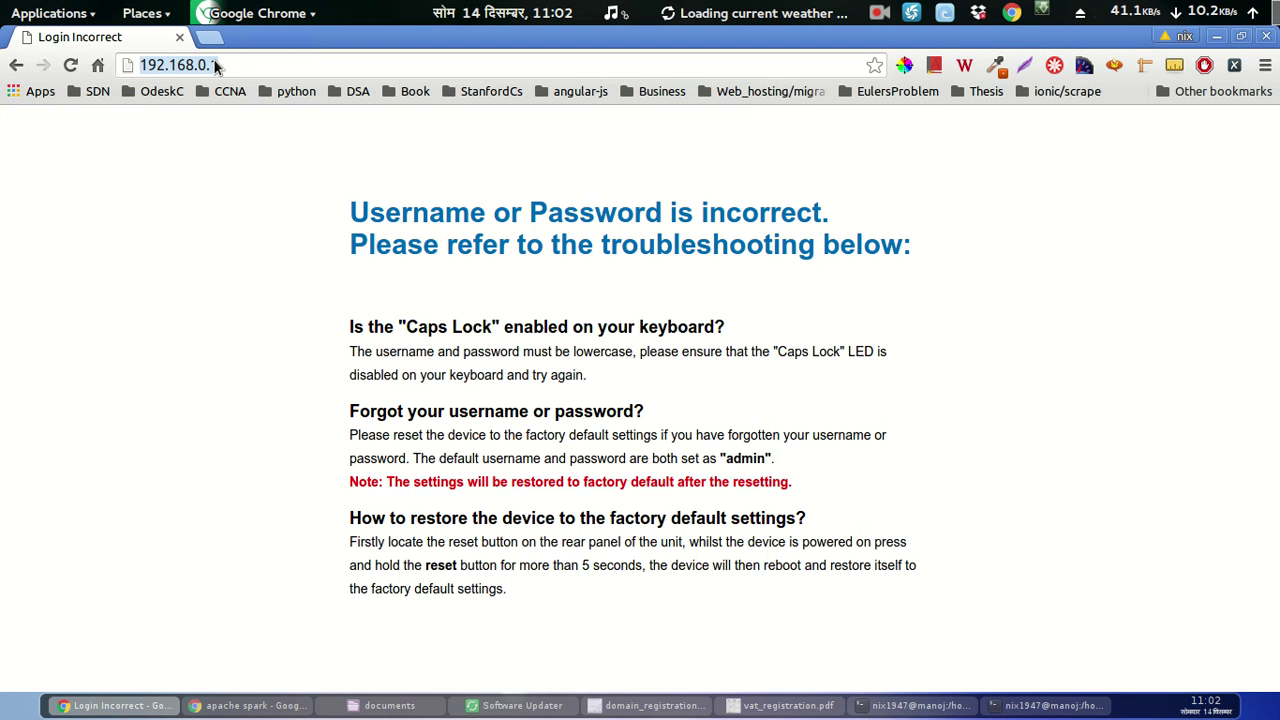
key("ctrl+v")
key("Return")
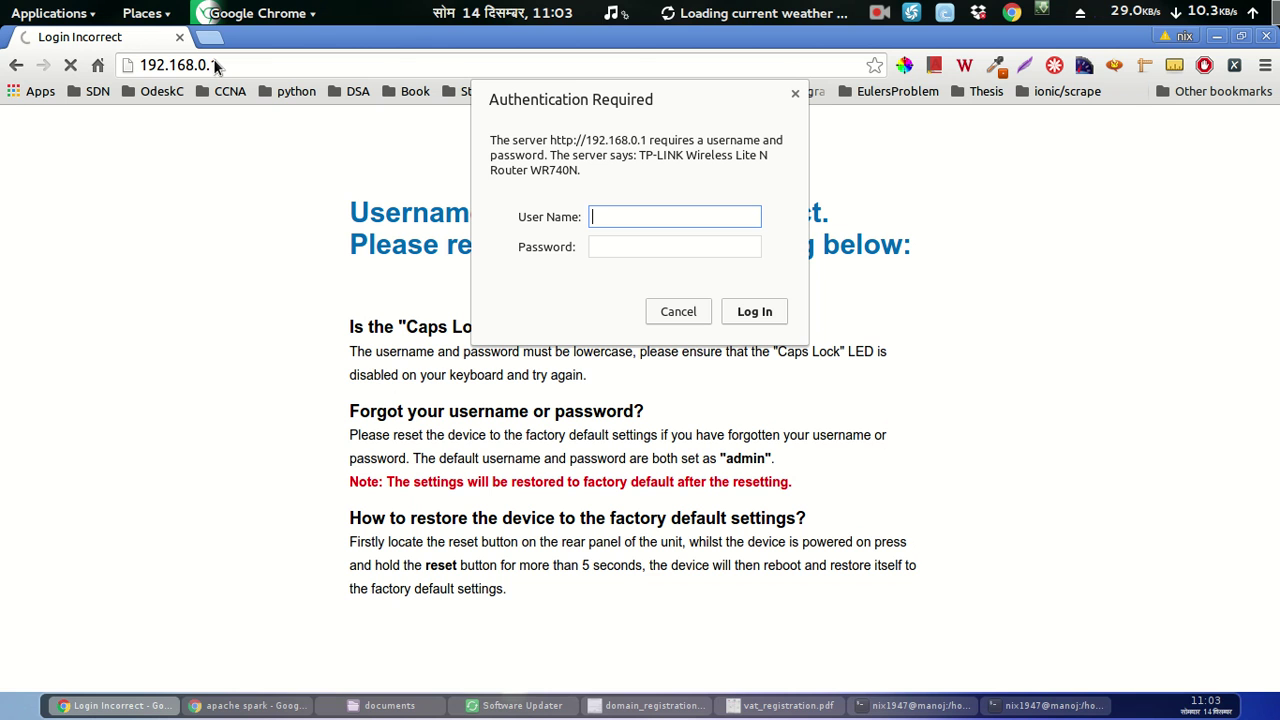
Log in to the router with user name admin and the password.
type("admn")
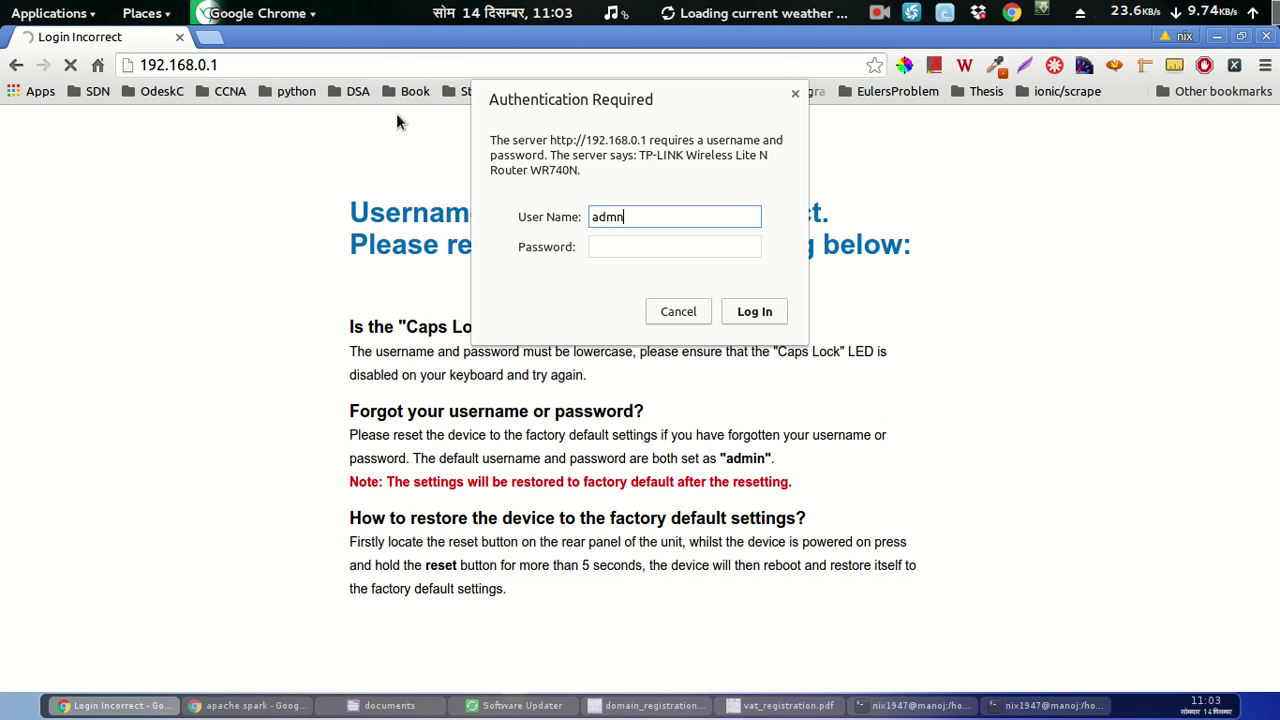
key("BackSpace")
type("in")
key("Tab")
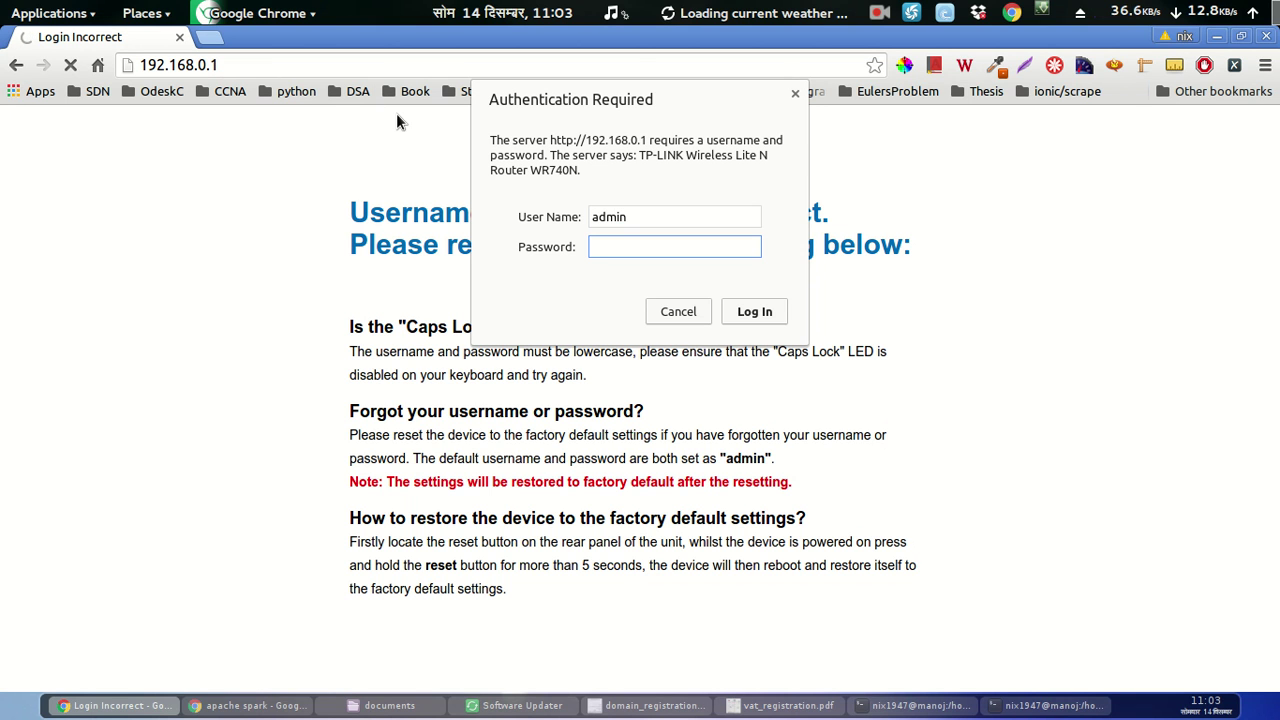
key("Return")
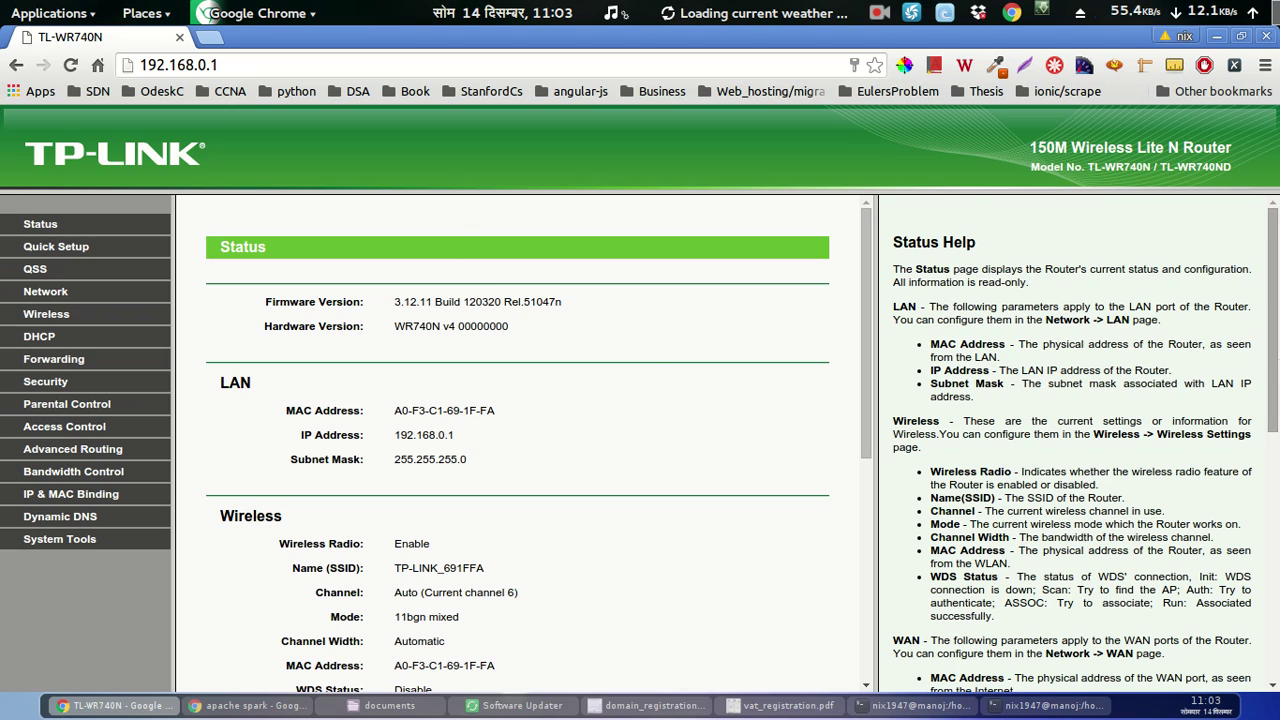
Scroll through the router Status page, then go to Access Control Rule Management.
left_click_drag(1274, 294, 1268, 120)
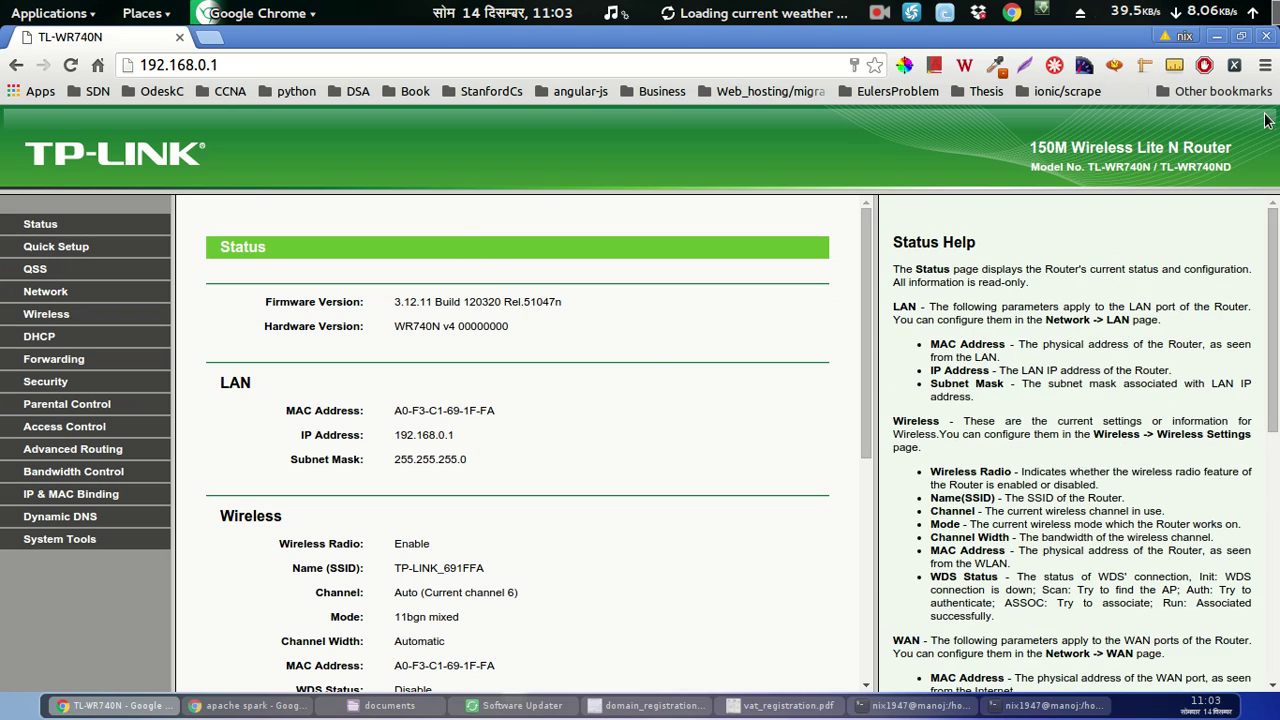
left_click_drag(868, 258, 842, 202)
mouse_move(867, 244)
left_mouse_down()
mouse_move(852, 413)
mouse_move(856, 247)
left_mouse_up()
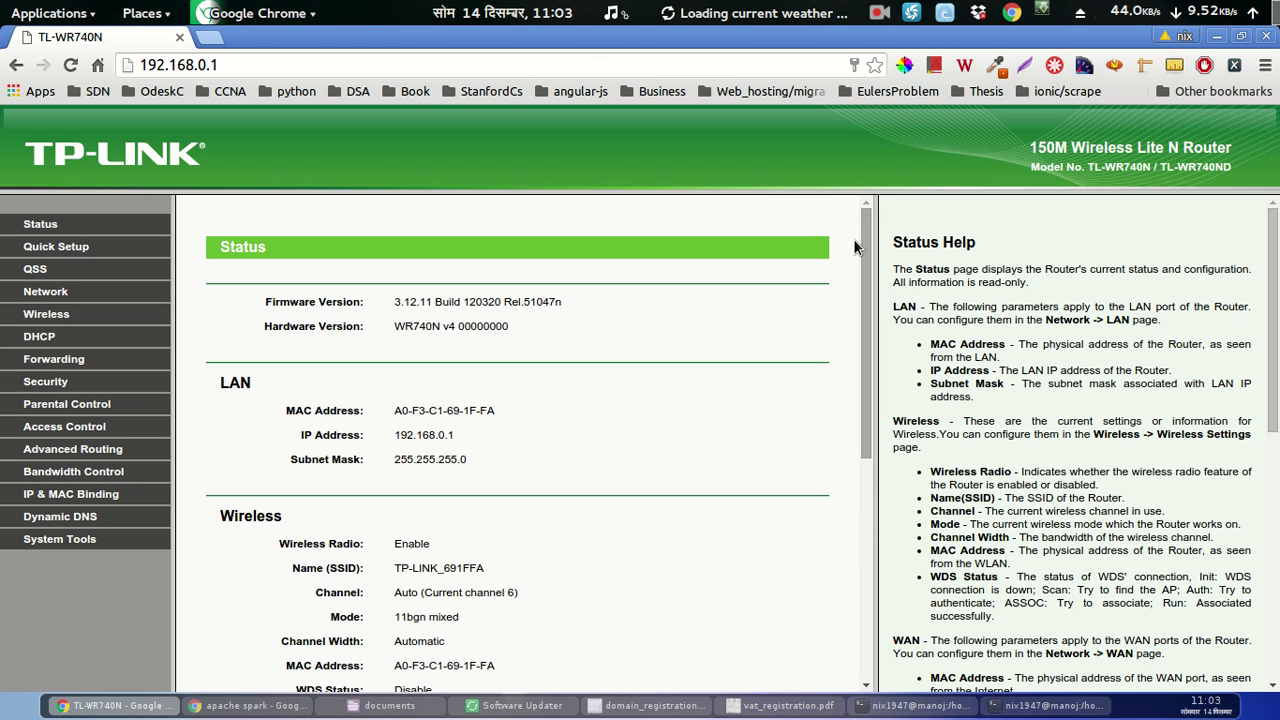
left_click(60, 429)
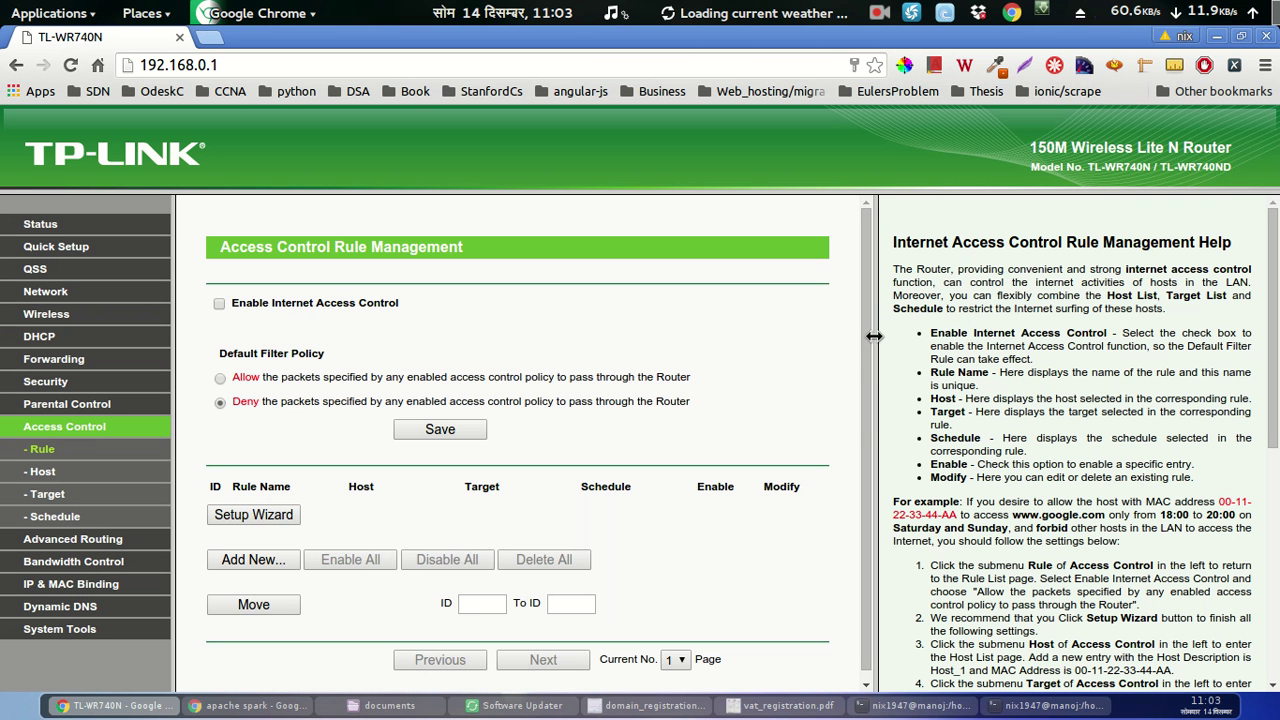
Start the access control Setup Wizard and name the host entry 'lan which cannot access'.
left_click(268, 517)
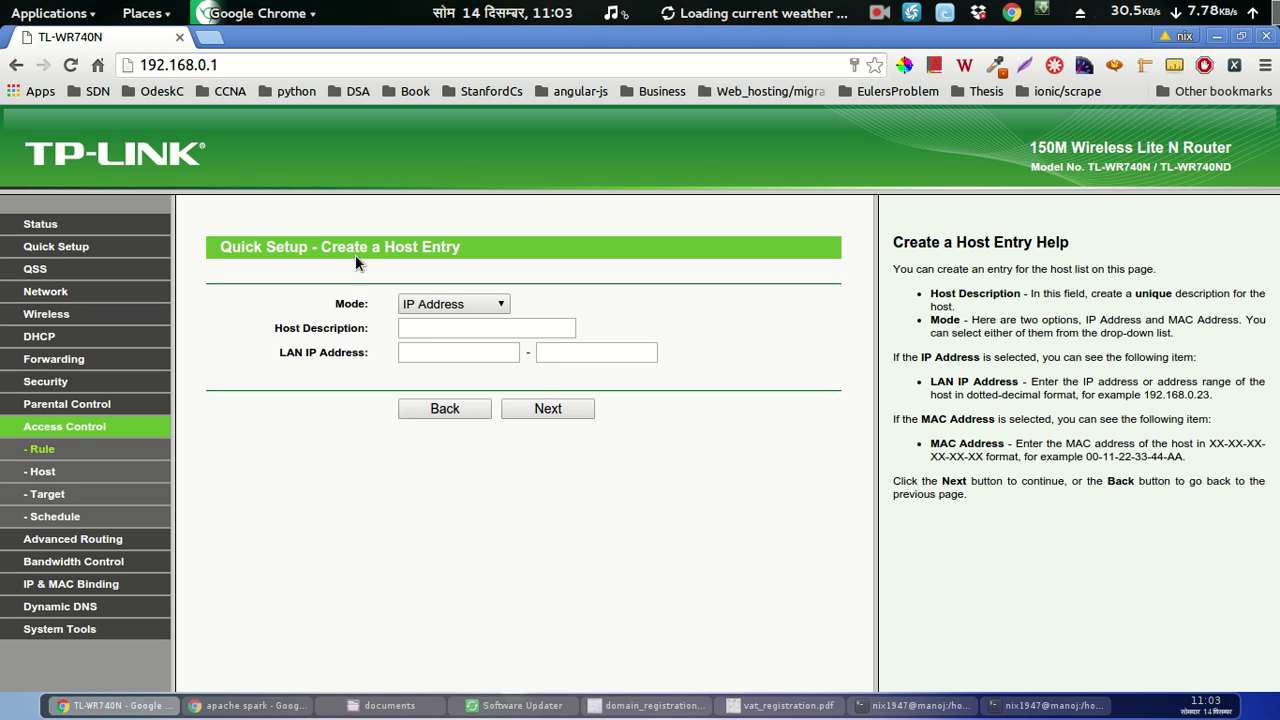
left_click_drag(321, 247, 466, 247)
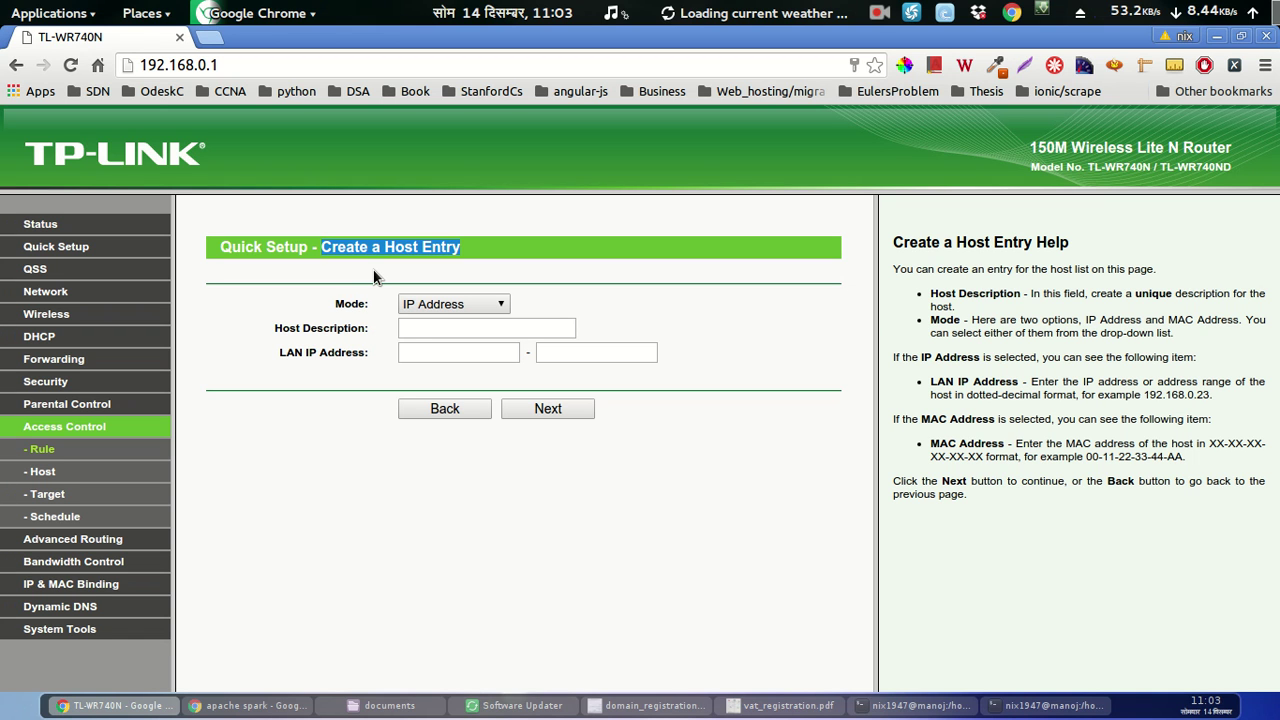
left_click(421, 331)
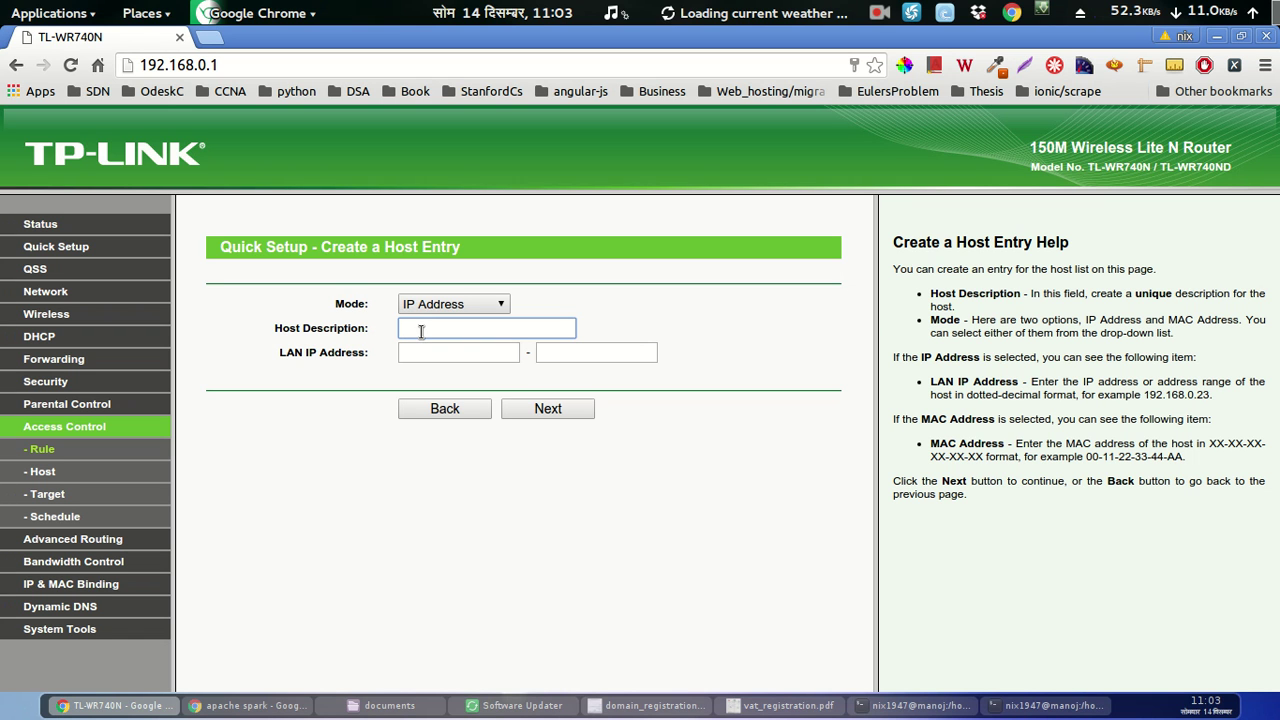
type("our")
type(" lan_which")
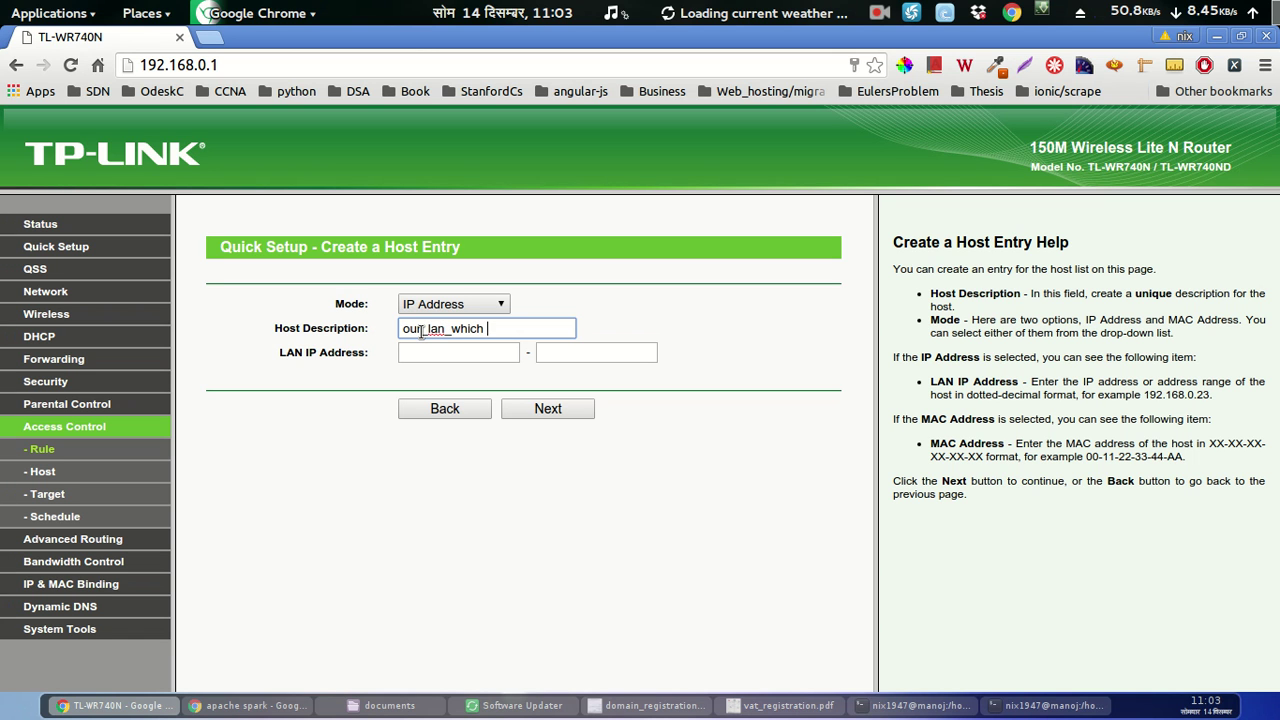
key("BackSpace")
type("_wi")
type("ll not")
key("BackSpace")
key("BackSpace")
key("BackSpace")
key("BackSpace")
type("_")
type("not")
key("ctrl+a")
type("lan w")
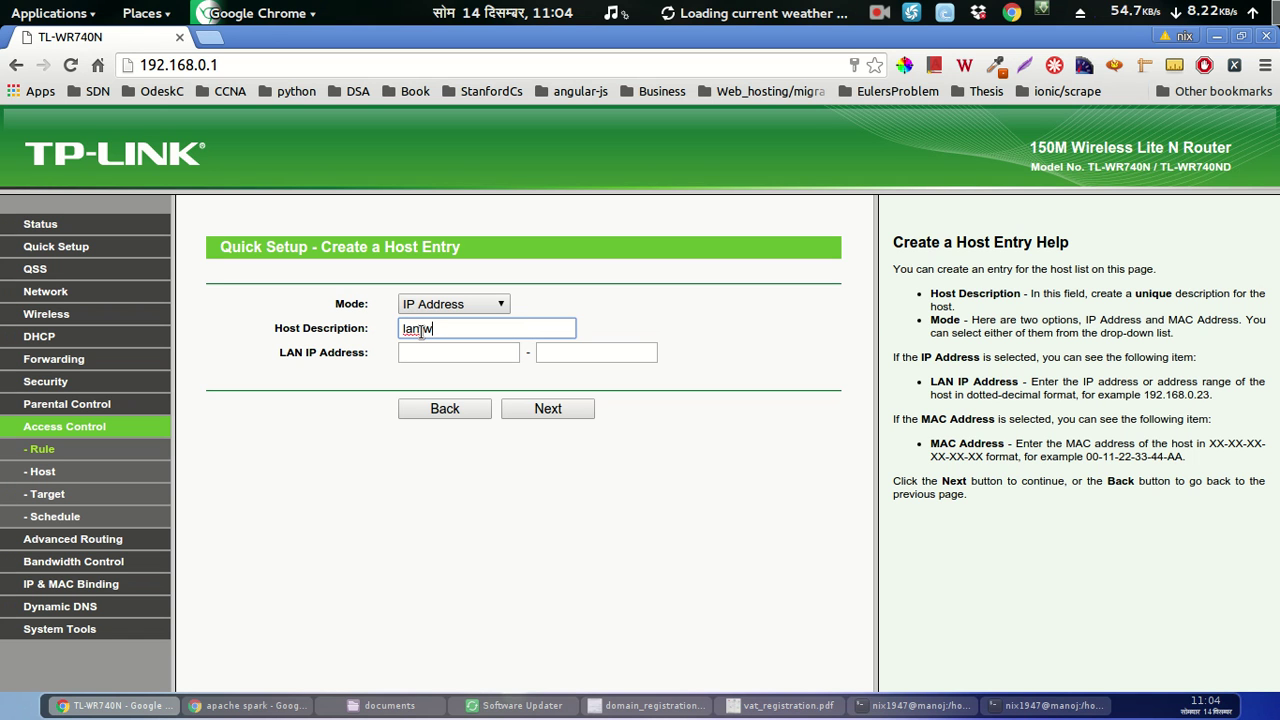
type("hich cann")
type("ot access")
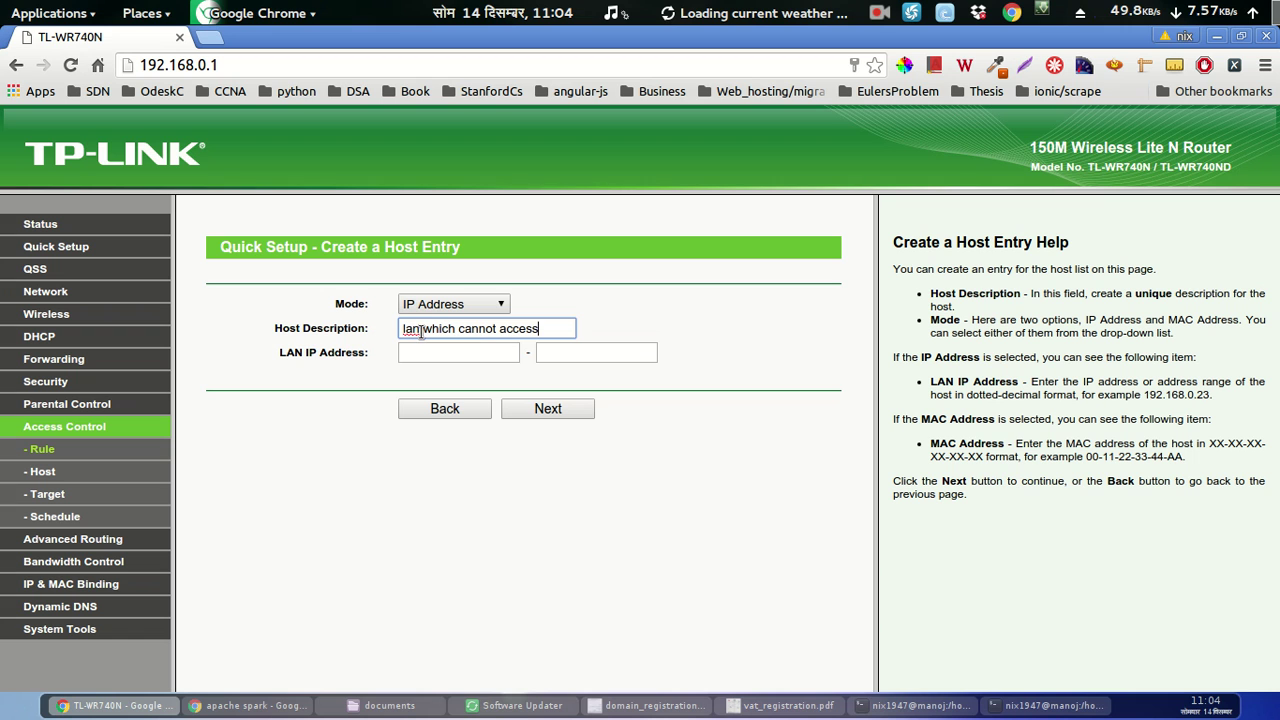
Set the host's LAN IP range from 192.168.0.2 to 192.168.0.254.
left_click(418, 350)
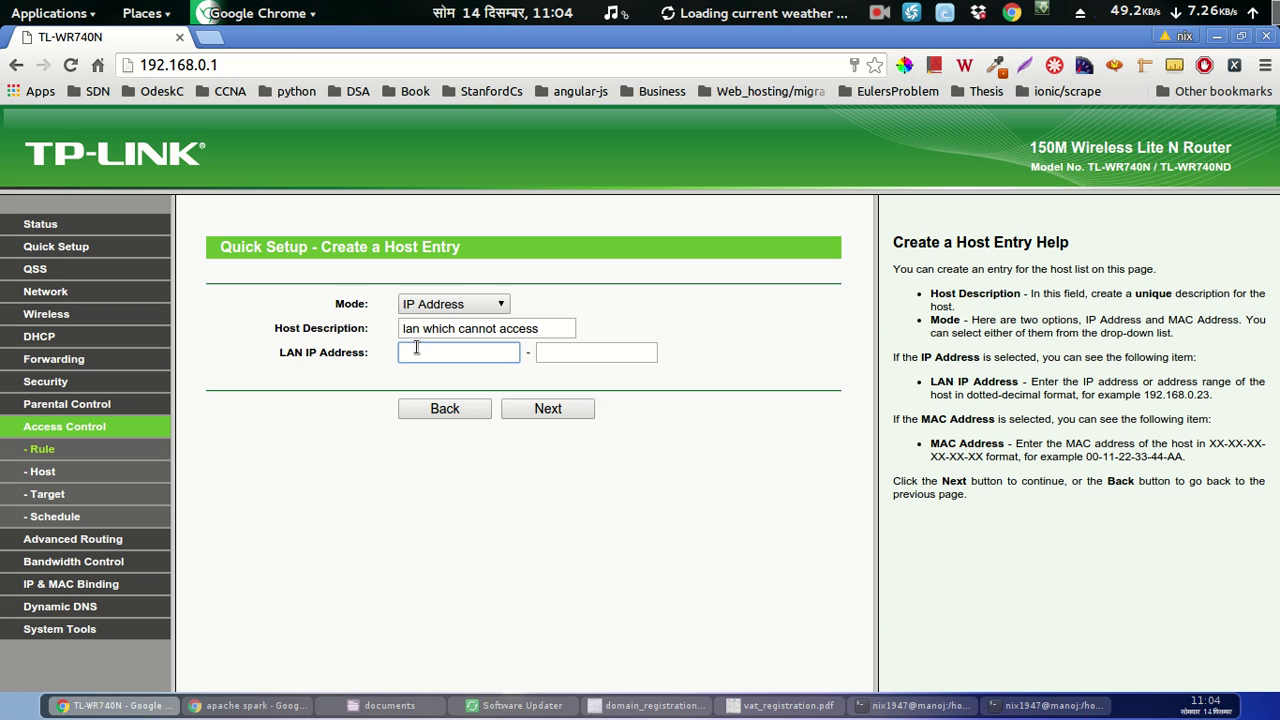
type("192.168")
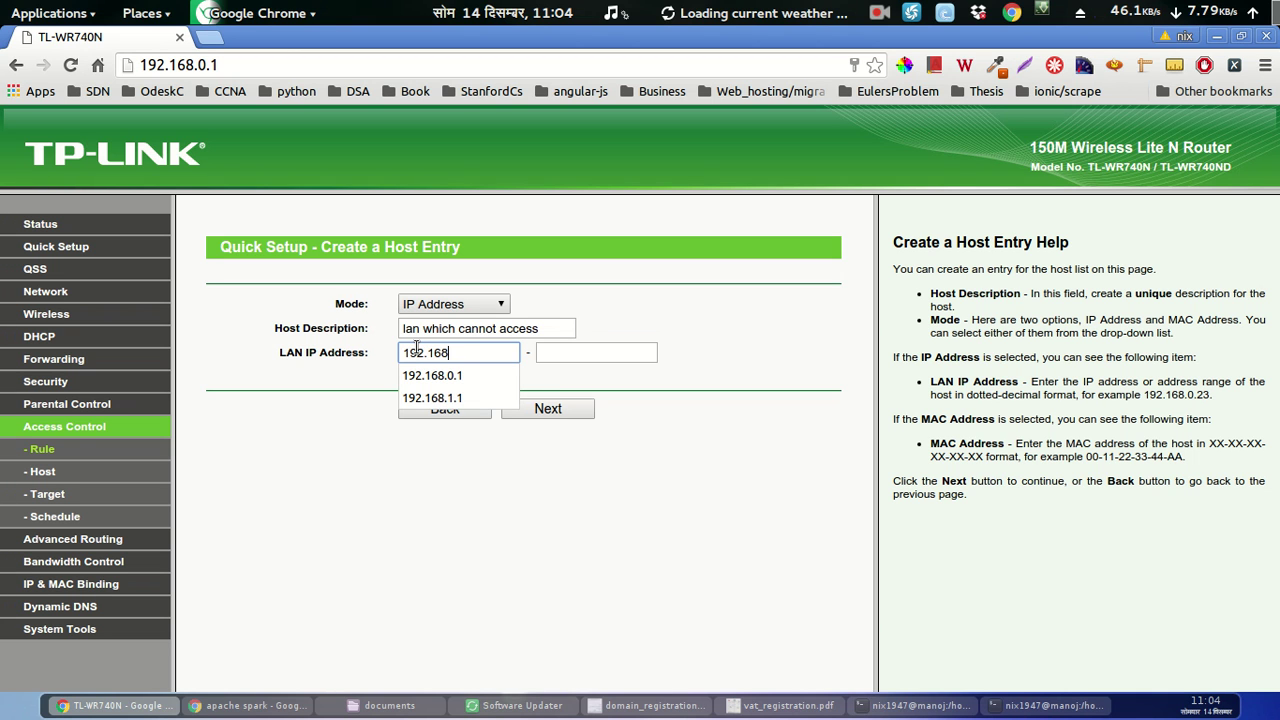
type(".0.")
type("2")
key("Tab")
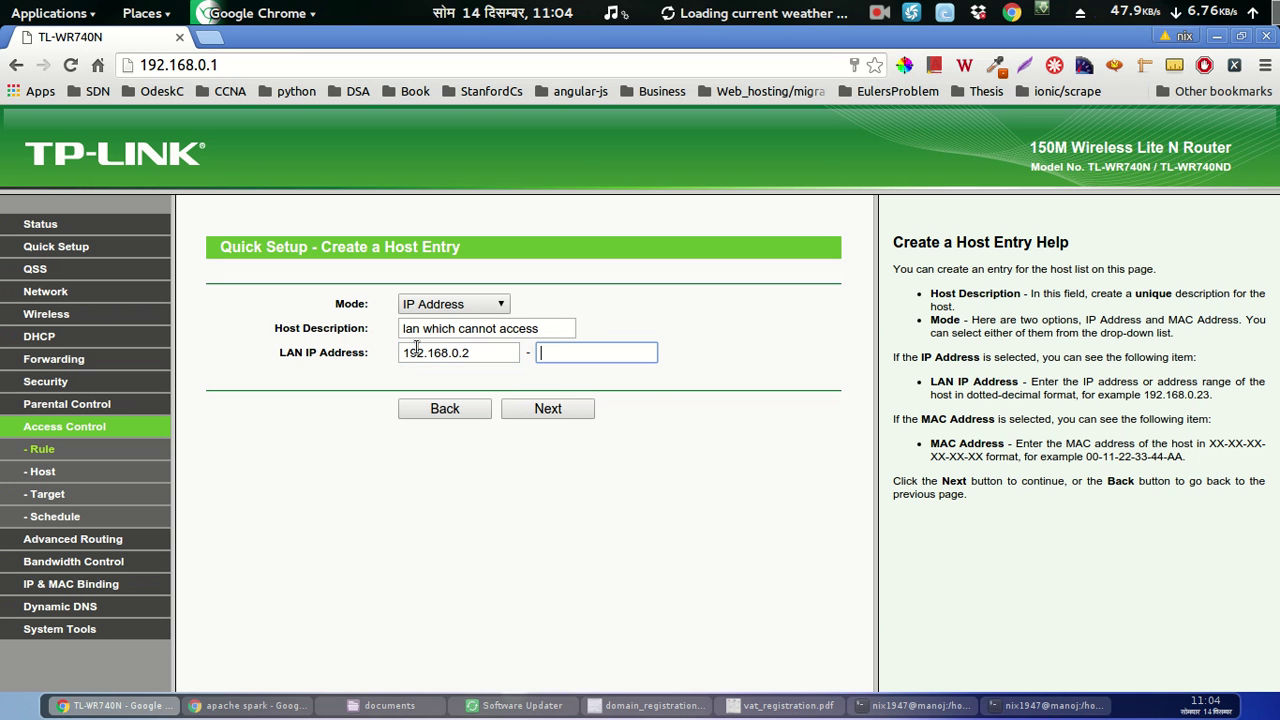
type("192.168.")
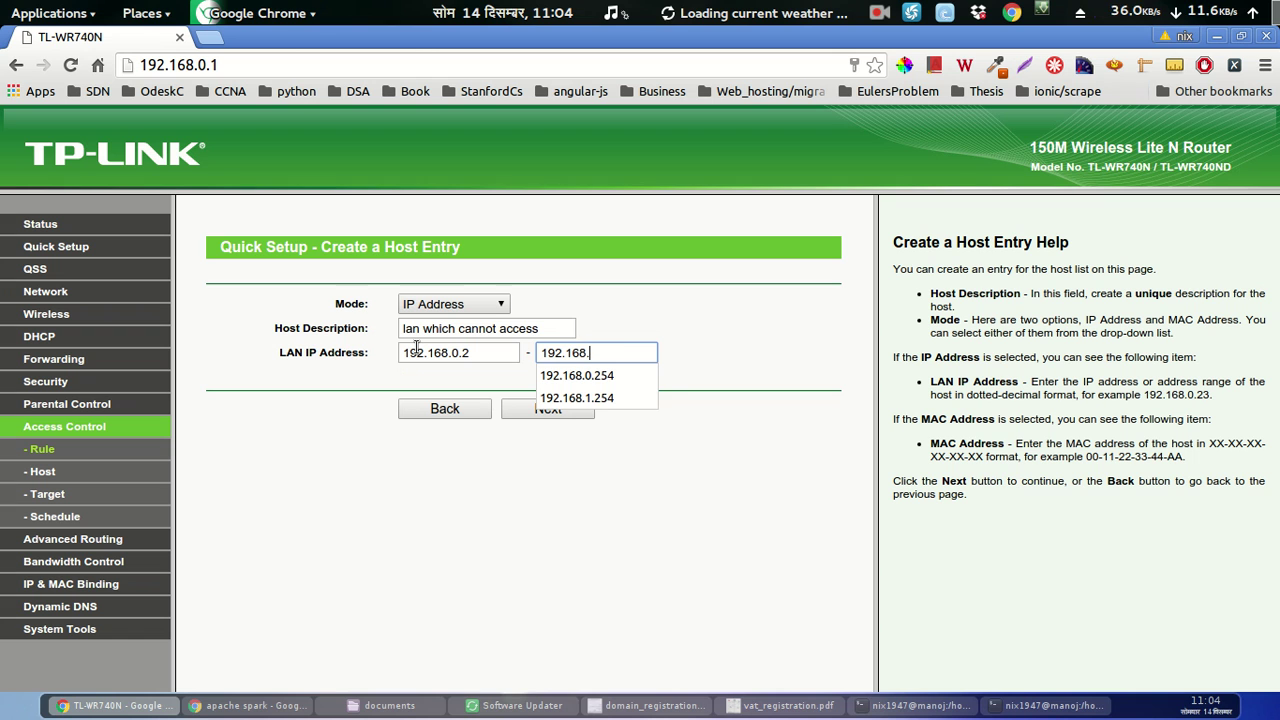
type("0.254")
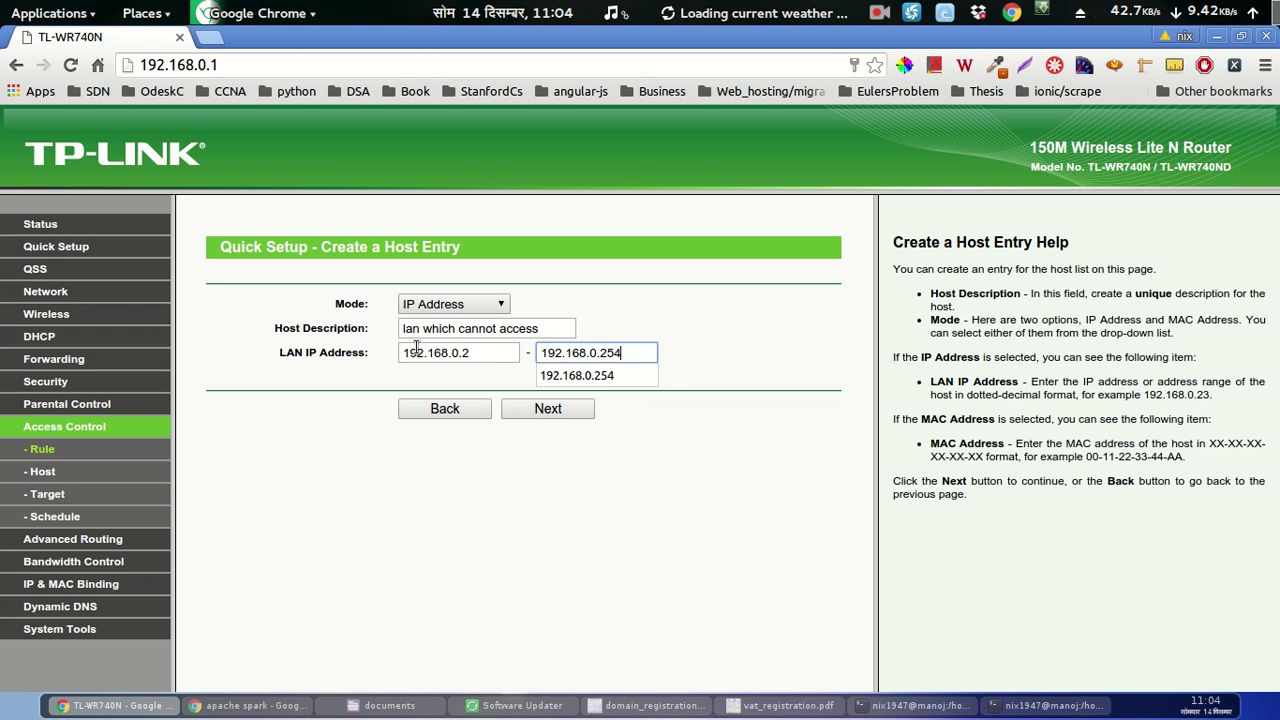
left_click(486, 357)
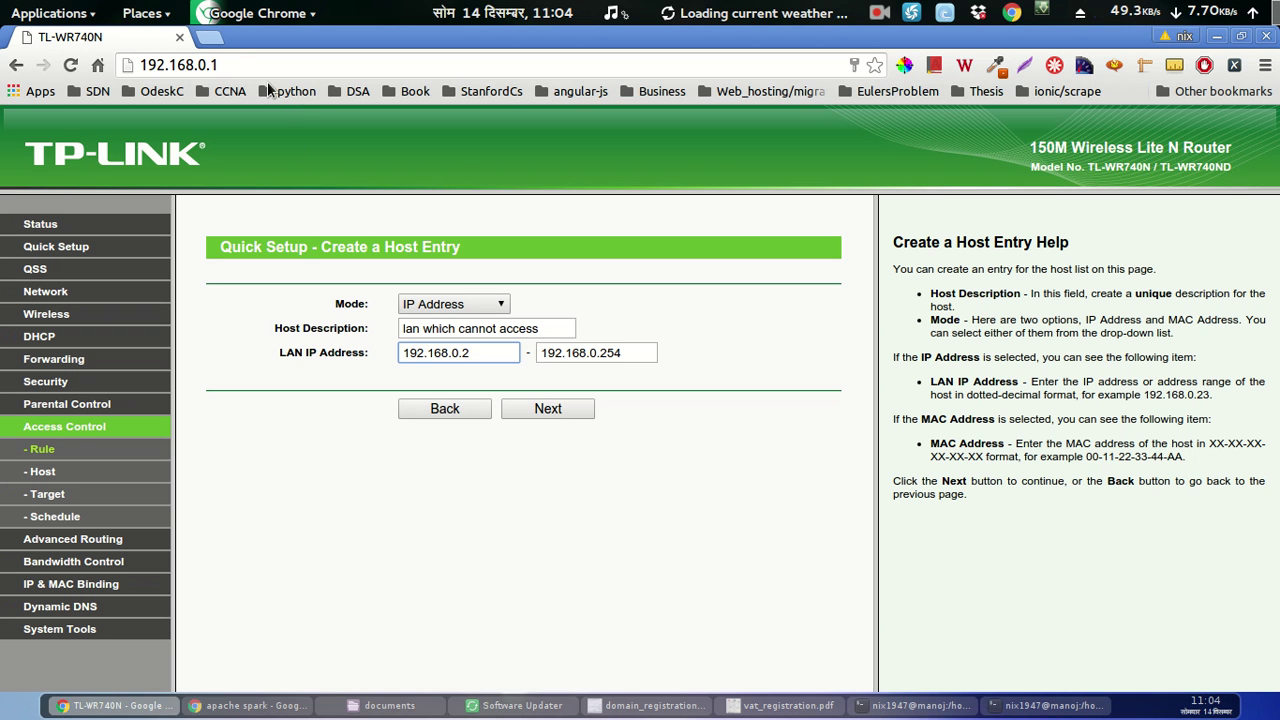
On the access target step, set Mode to Domain Name with description 'block these websites'.
left_click(555, 408)
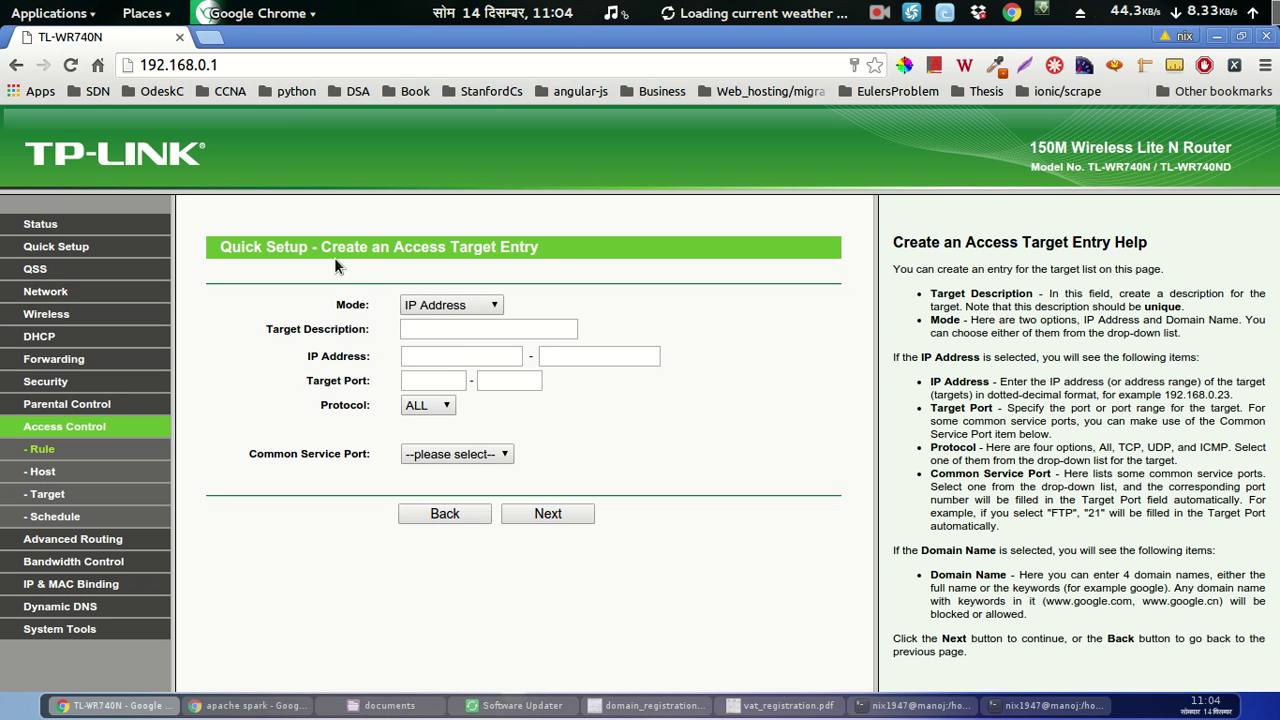
left_click(463, 305)
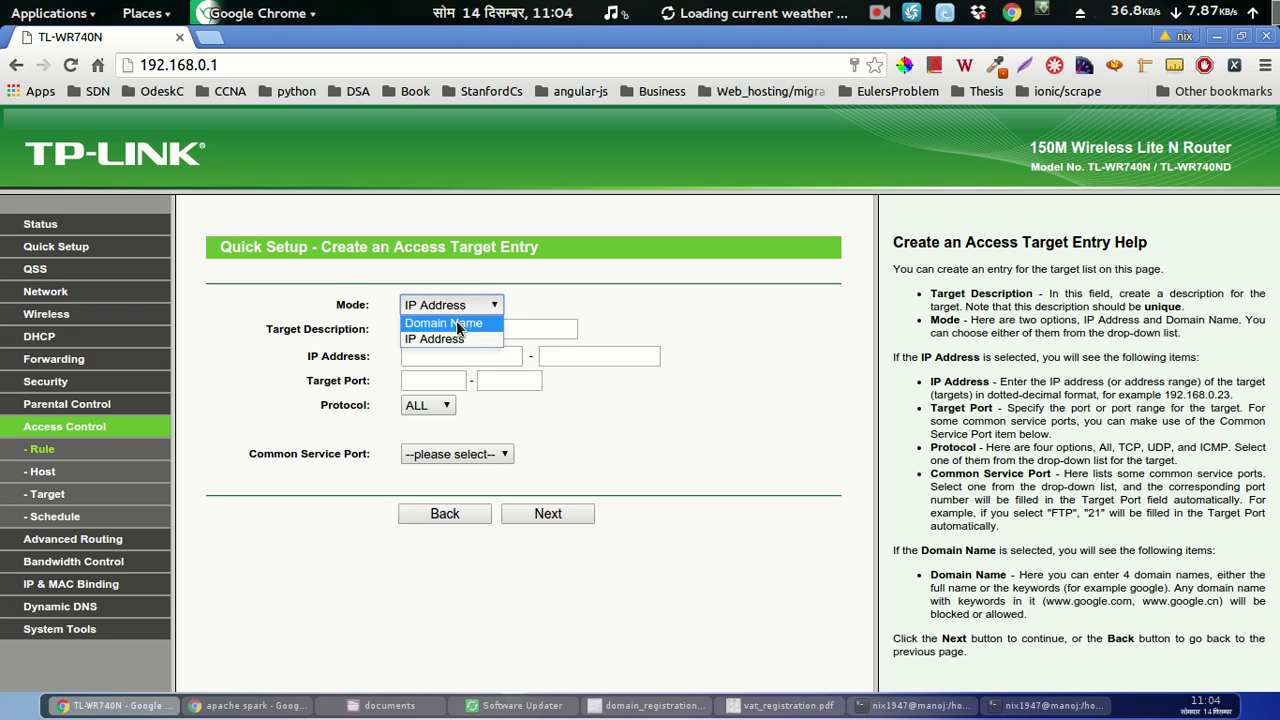
left_click(458, 324)
left_click(451, 328)
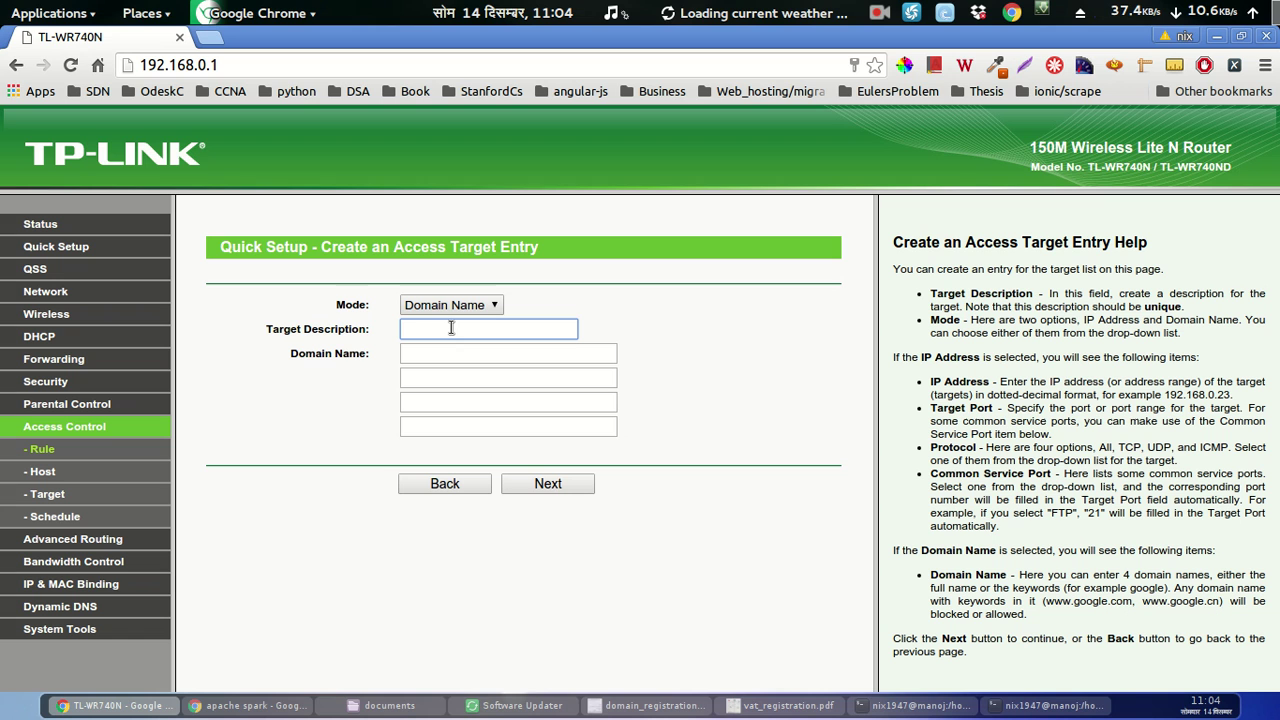
type("block ")
type("these websites")
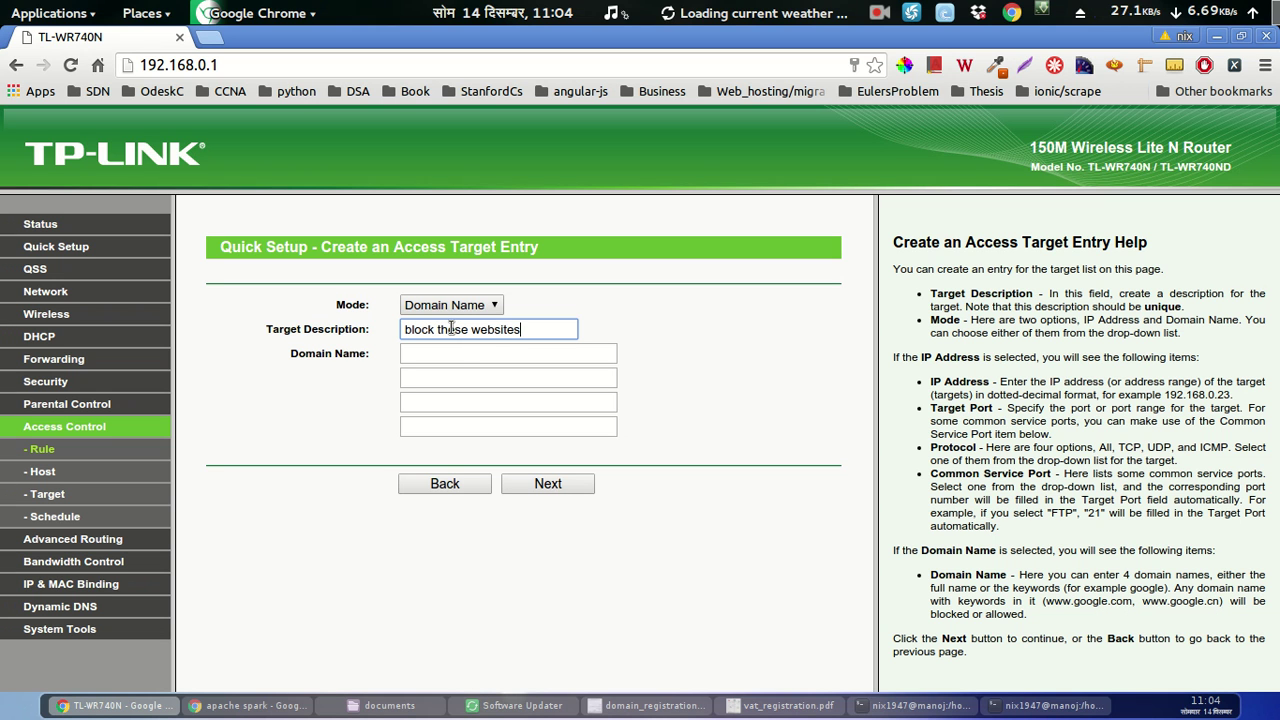
Enter youtube.com, facebook.com, google.com and twitter.com as the target's four domain names.
left_click(455, 352)
type("fa")
key("BackSpace")
key("BackSpace")
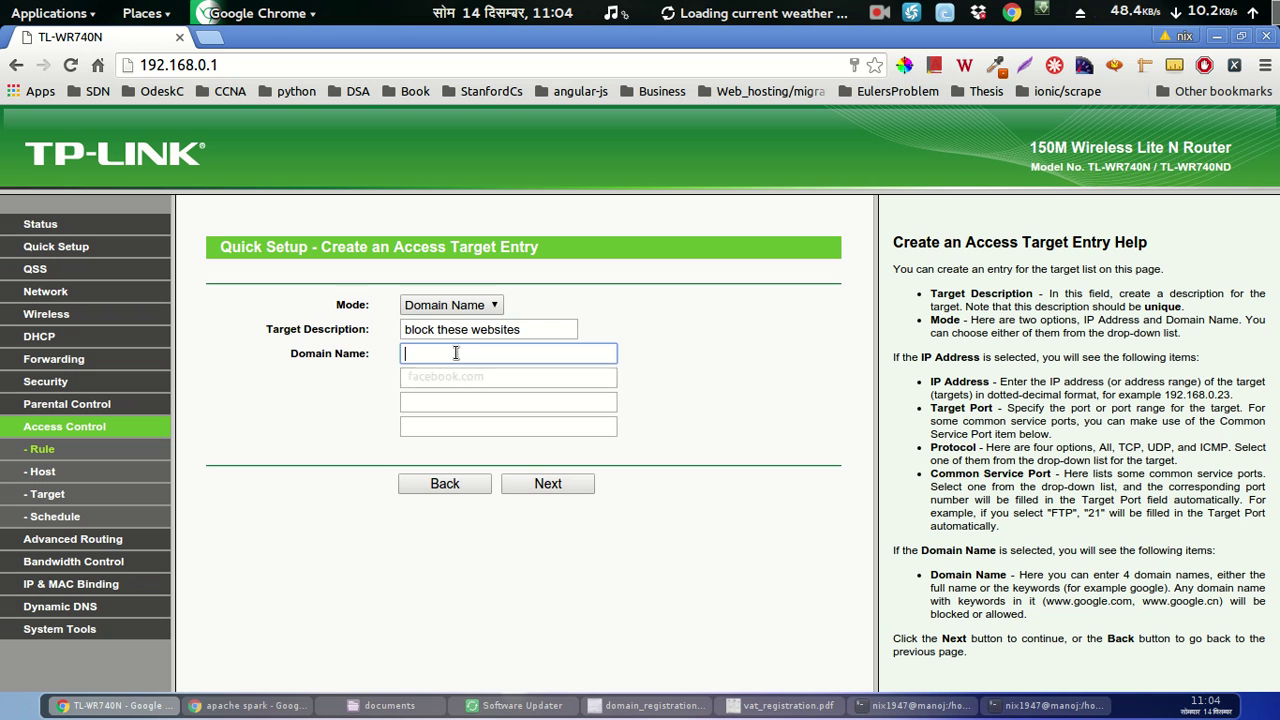
type("you")
key("Down")
key("Tab")
type("fa")
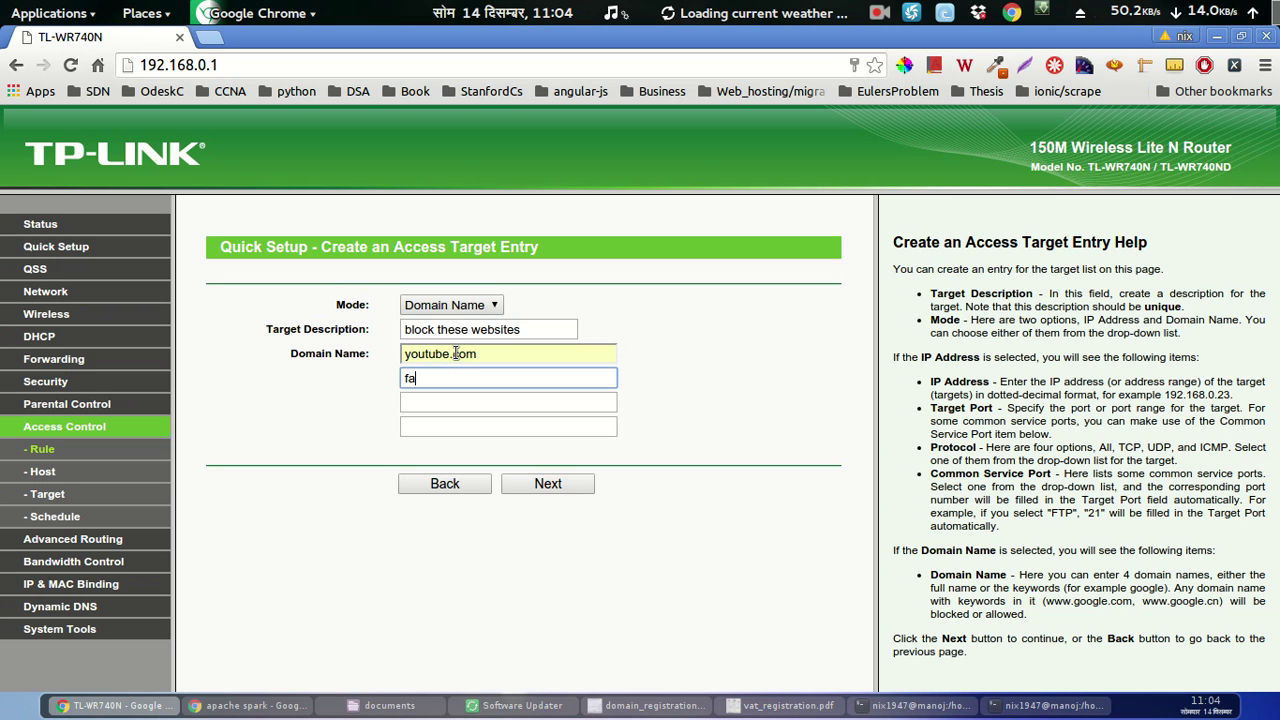
type("cebook.com")
key("Tab")
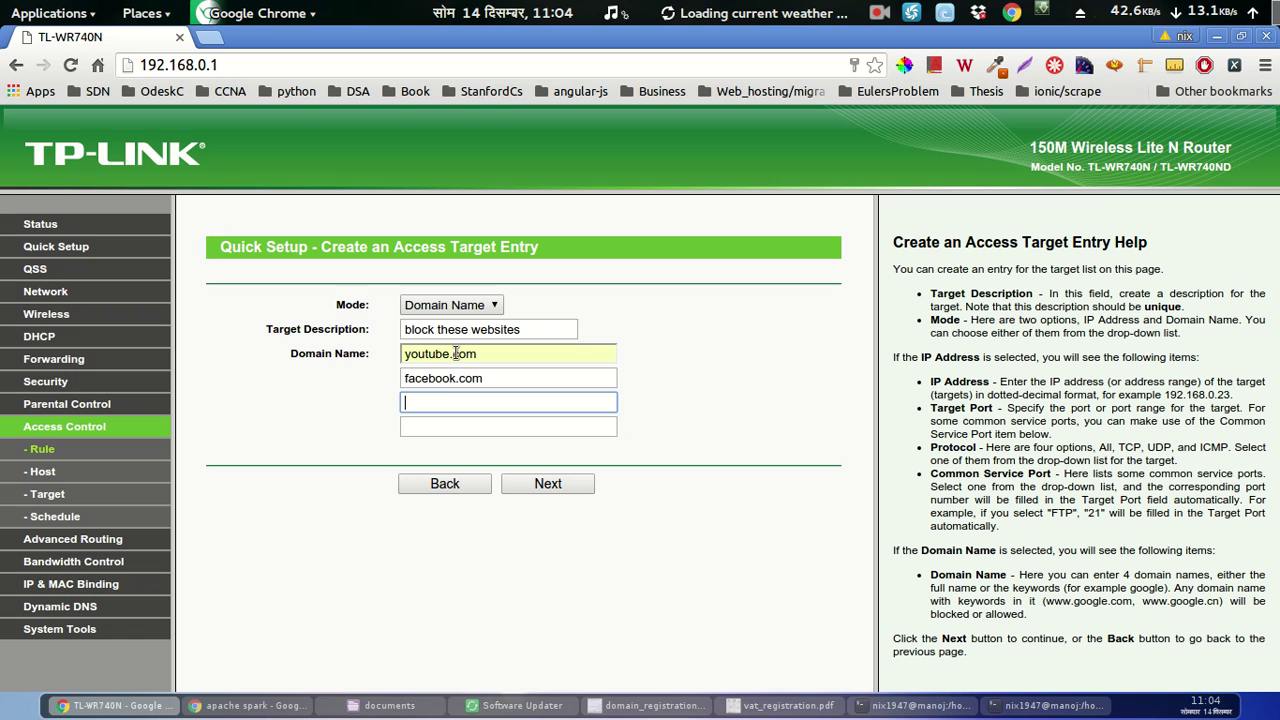
type("google.com")
key("Tab")
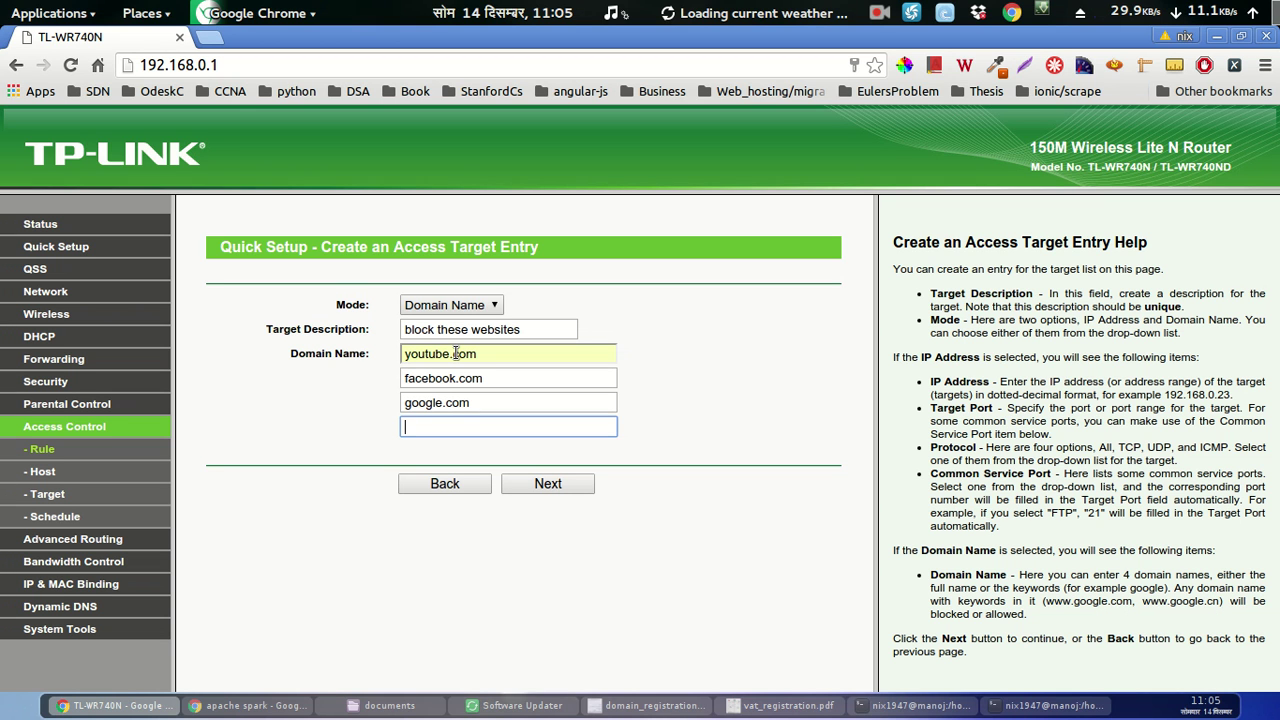
type("twitter.com")
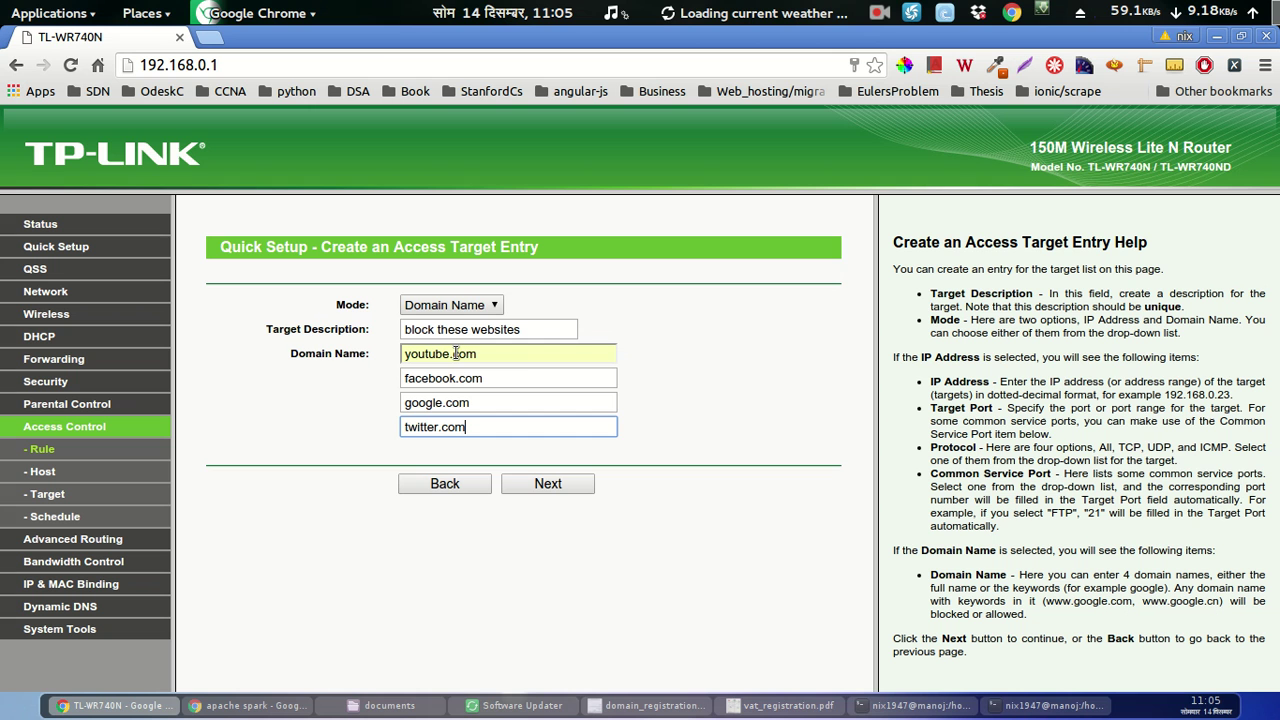
On the schedule step, describe the schedule as 'block everyday', keeping Everyday and all-day 24 hours.
left_click(550, 483)
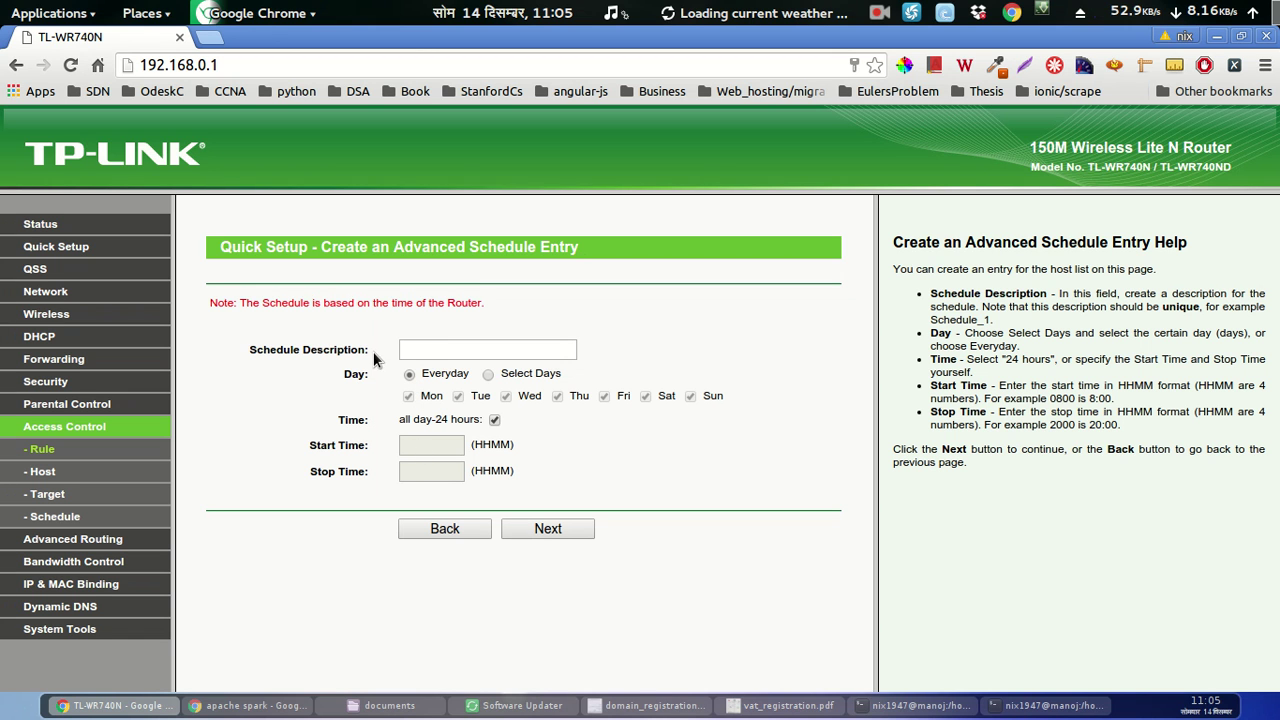
left_click(430, 348)
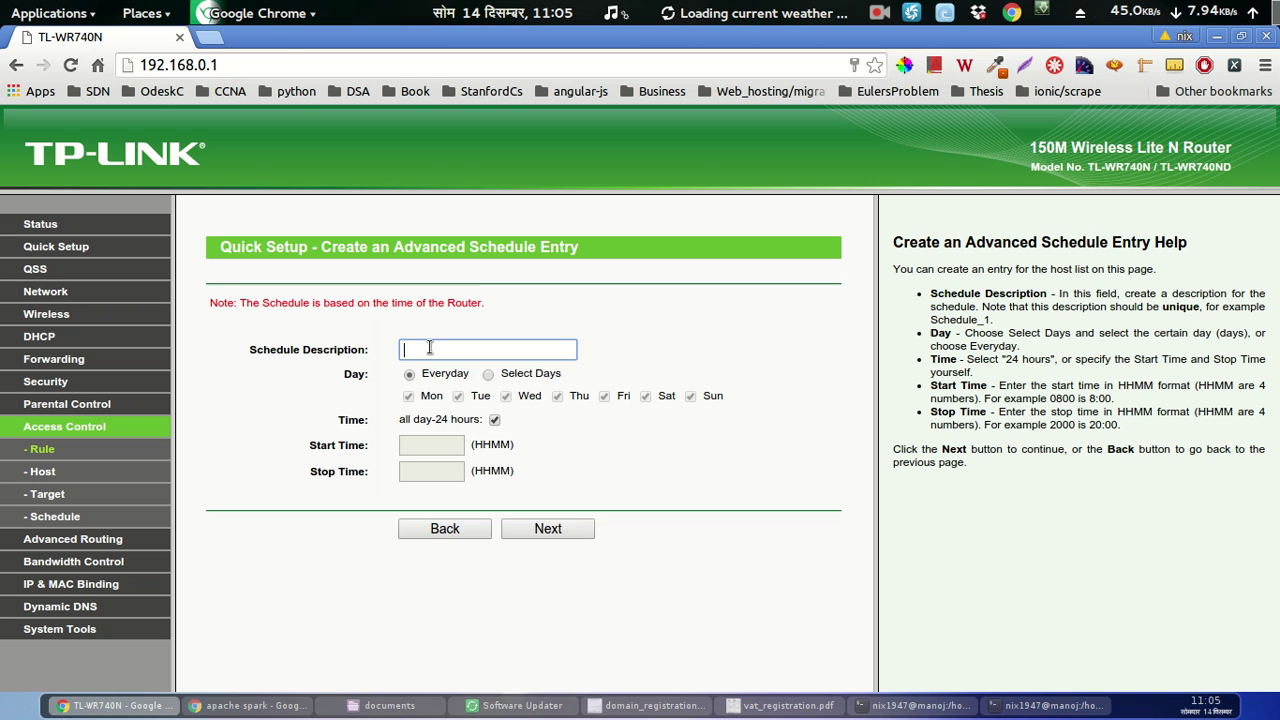
type("block everyday")
Name the rule 'blockwebsite' with host 'lan which cannot access' and target 'block these websites'.
left_click(558, 535)
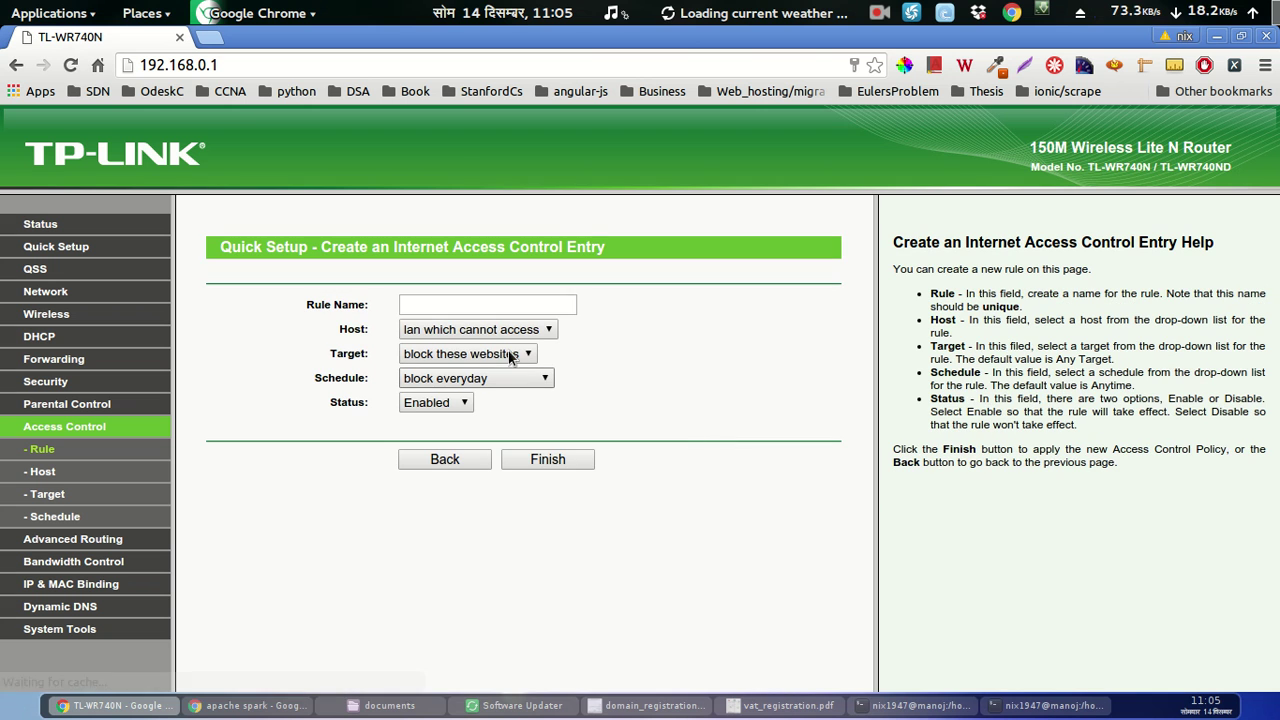
left_click(466, 306)
type("b")
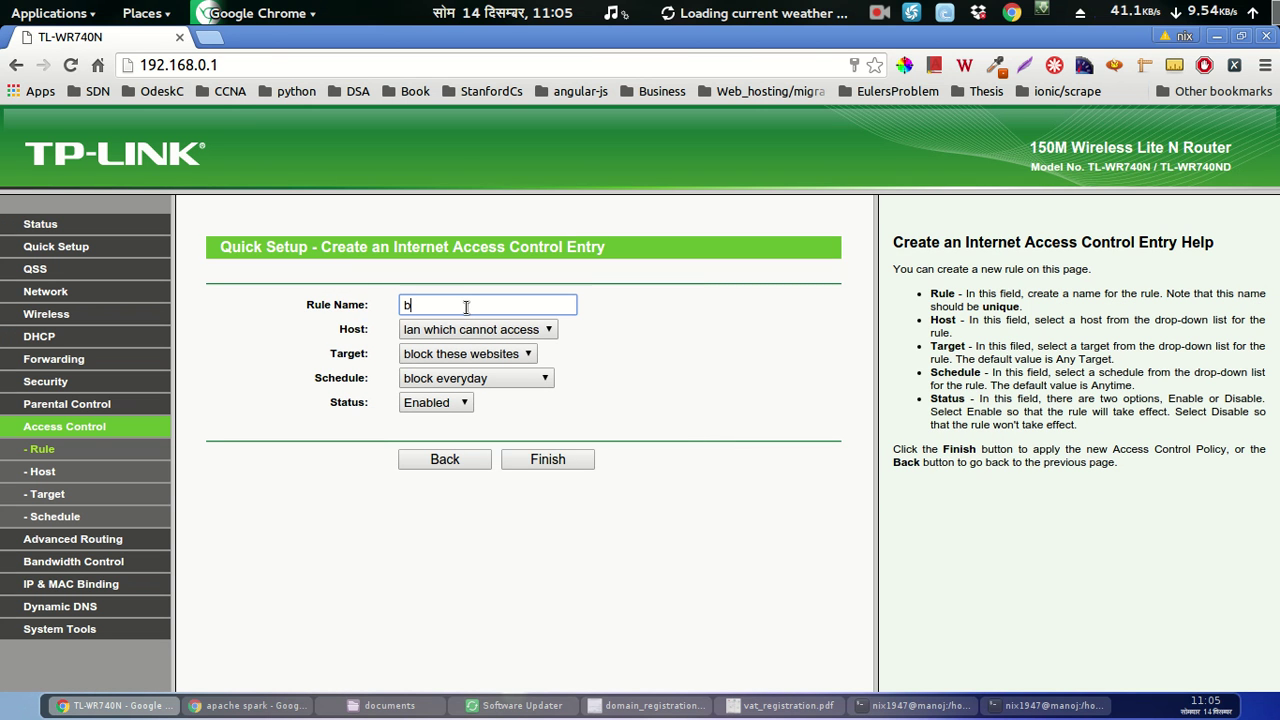
type("lock")
type("a")
left_click(466, 330)
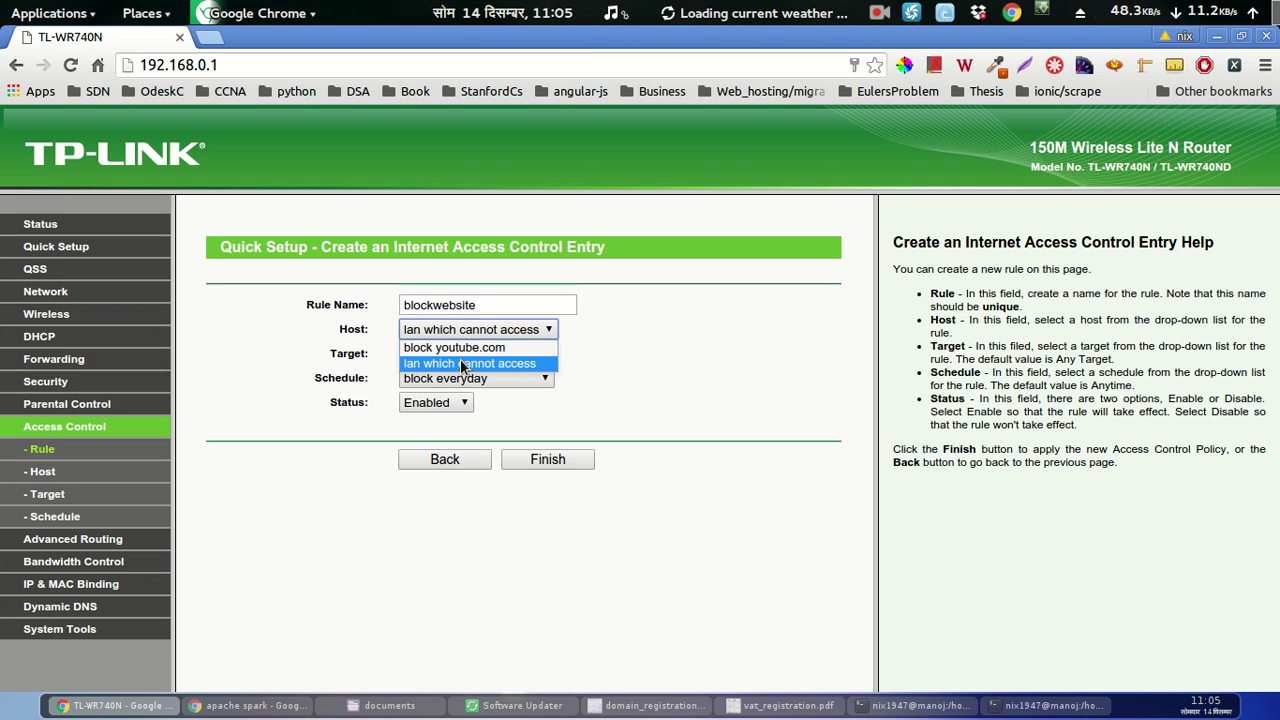
left_click(463, 366)
left_click(432, 356)
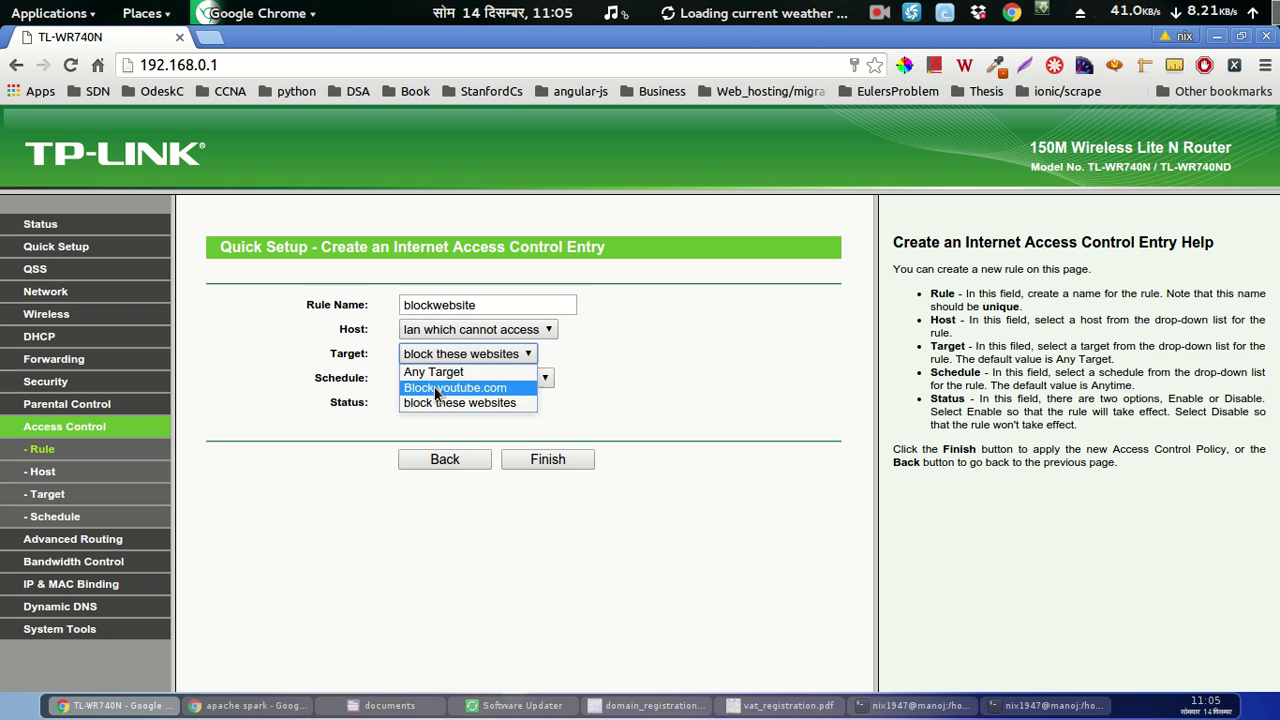
left_click(440, 403)
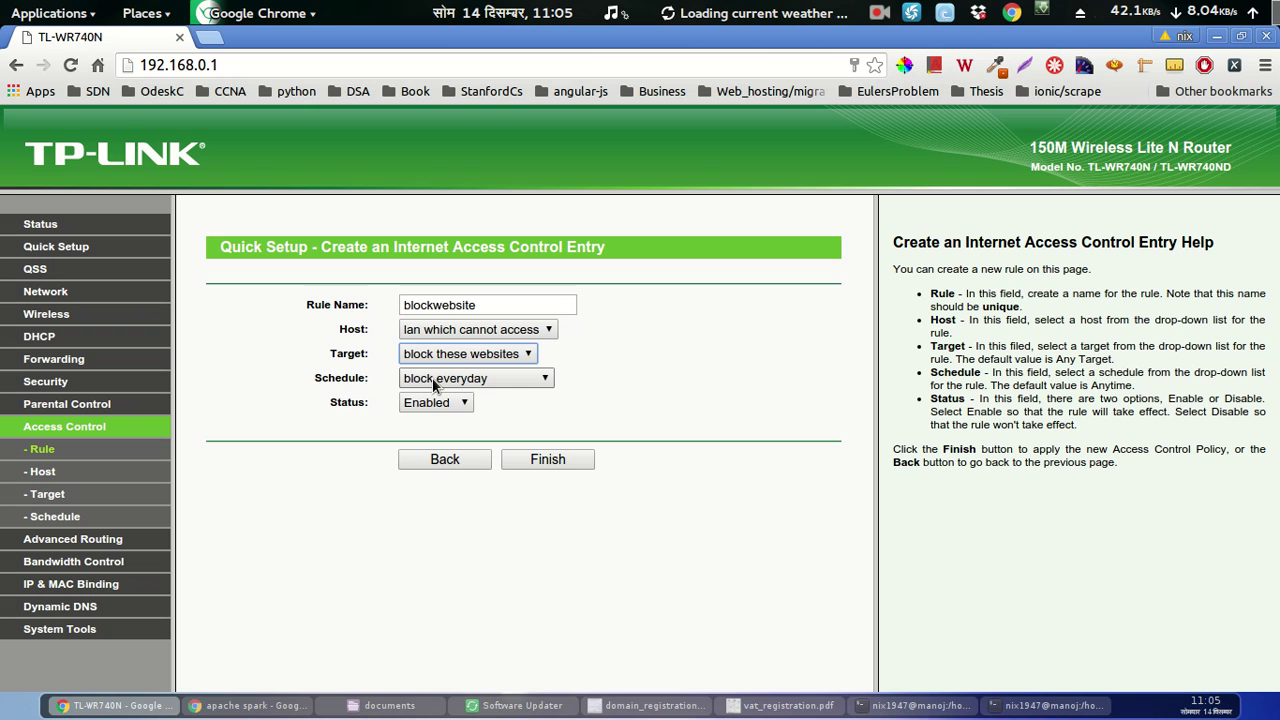
Apply the 'block everyday' schedule, finish the rule, then enable and save Internet Access Control.
left_click(432, 380)
left_click(432, 383)
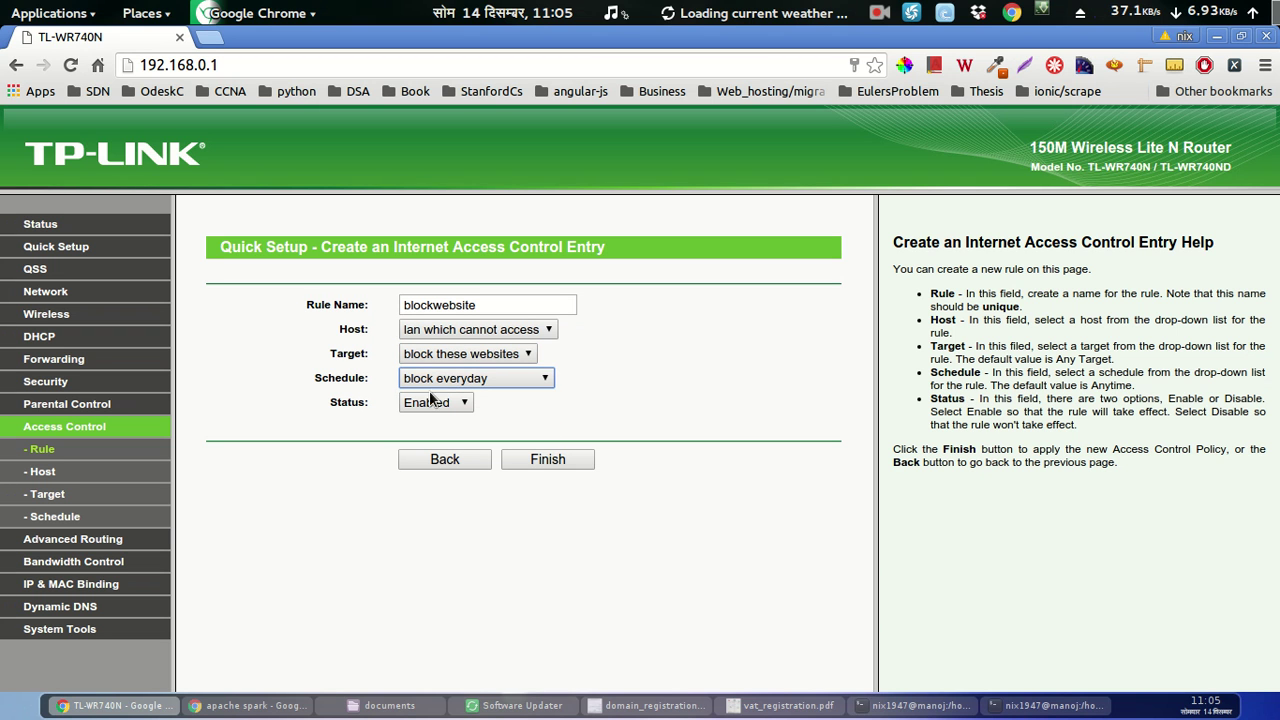
left_click(540, 462)
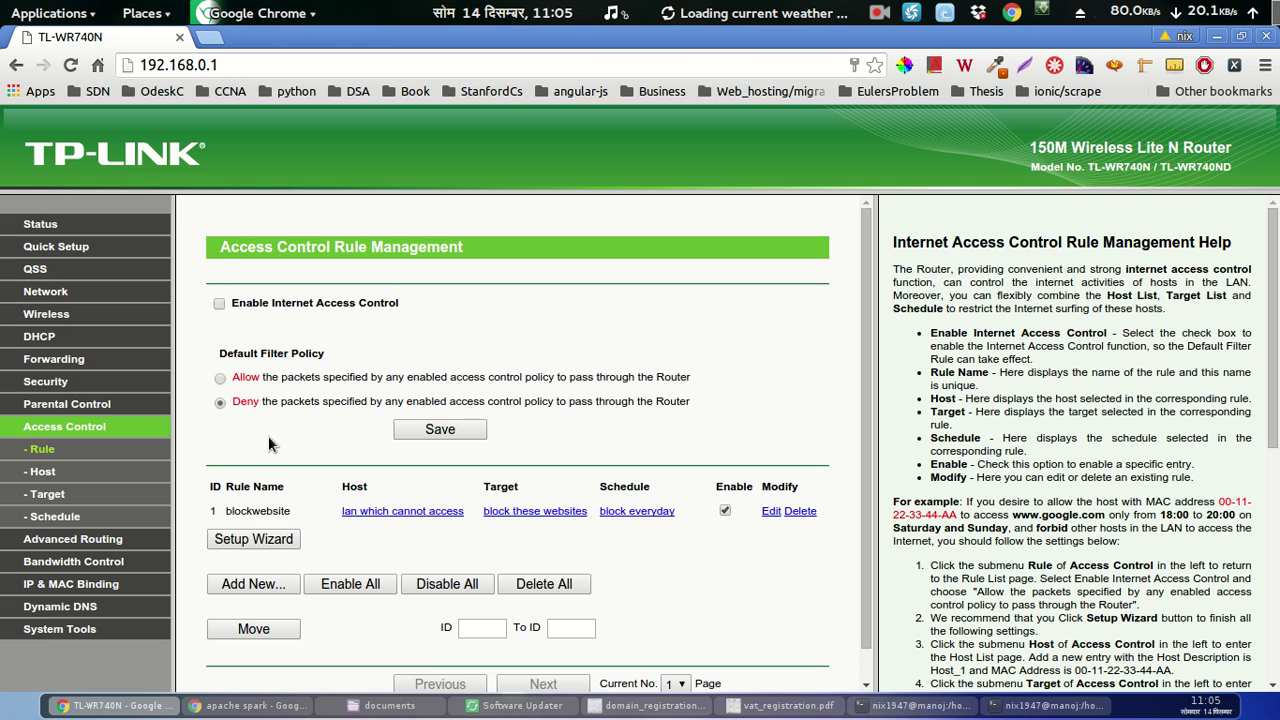
left_click(218, 305)
left_click(414, 429)
Load google.com, facebook.com and twitter.com in separate new Chrome tabs.
left_click(210, 38)
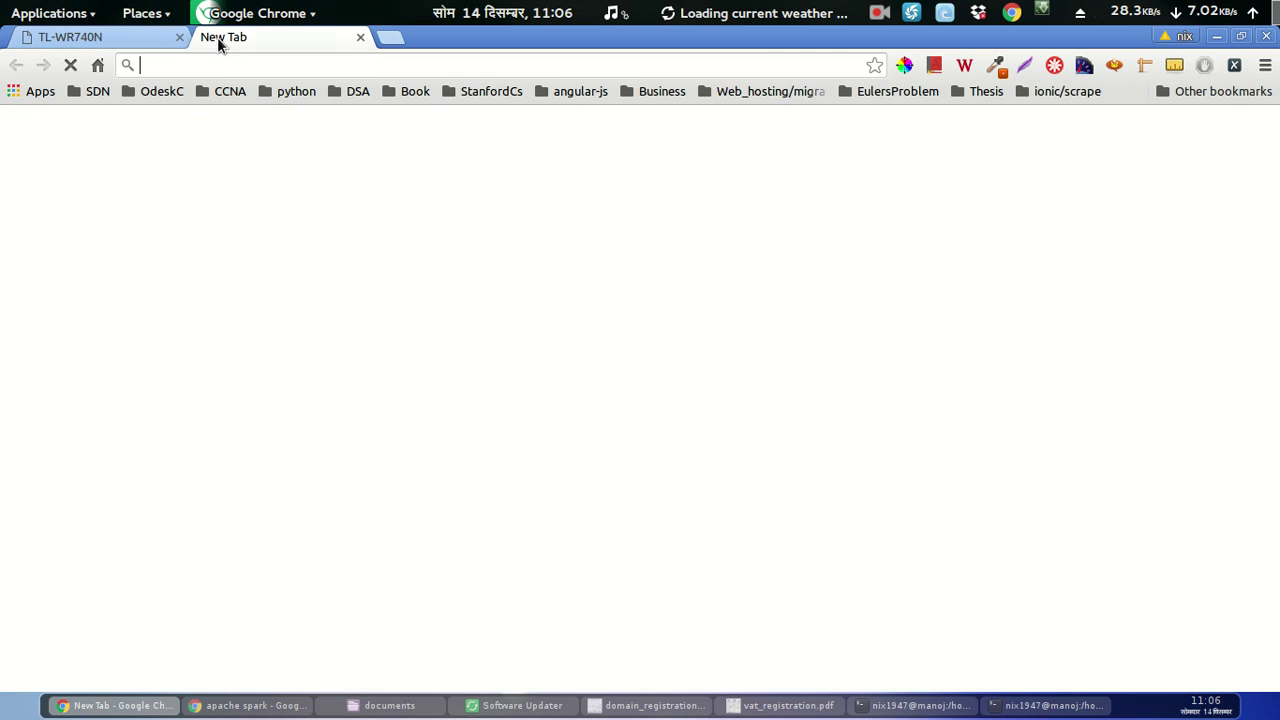
type("google.com")
key("Return")
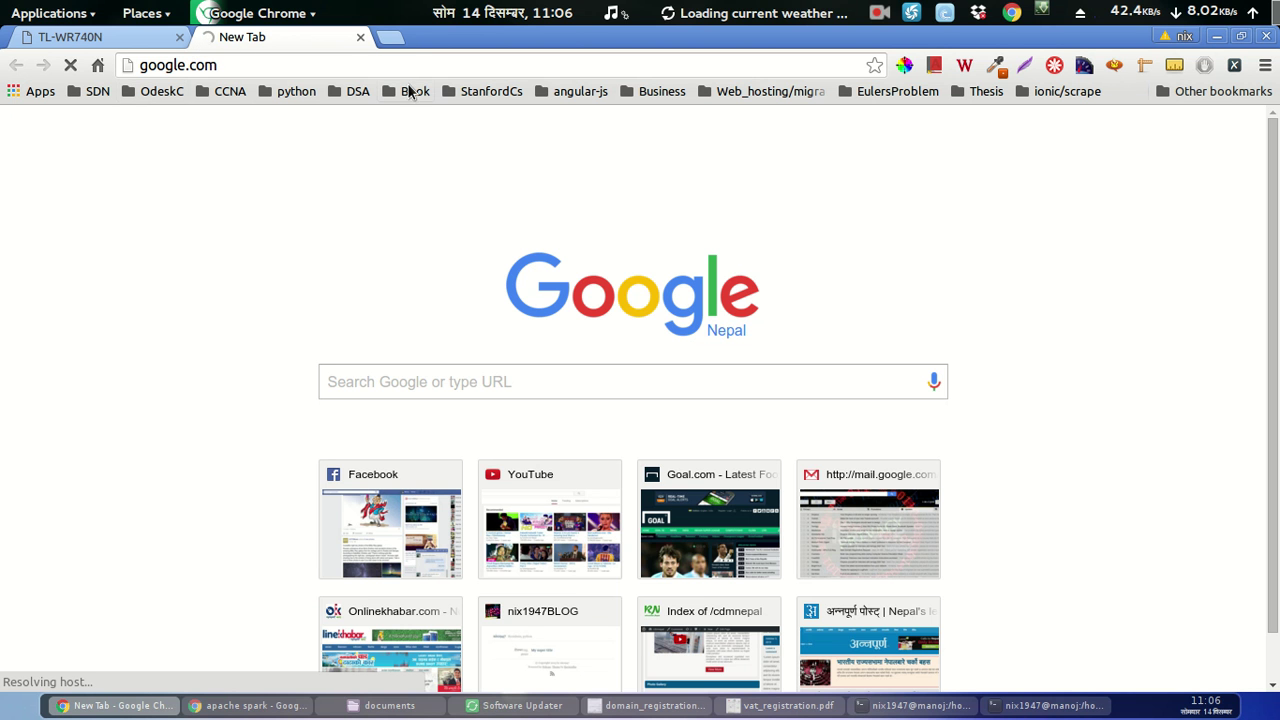
left_click(394, 40)
type("fa")
key("Return")
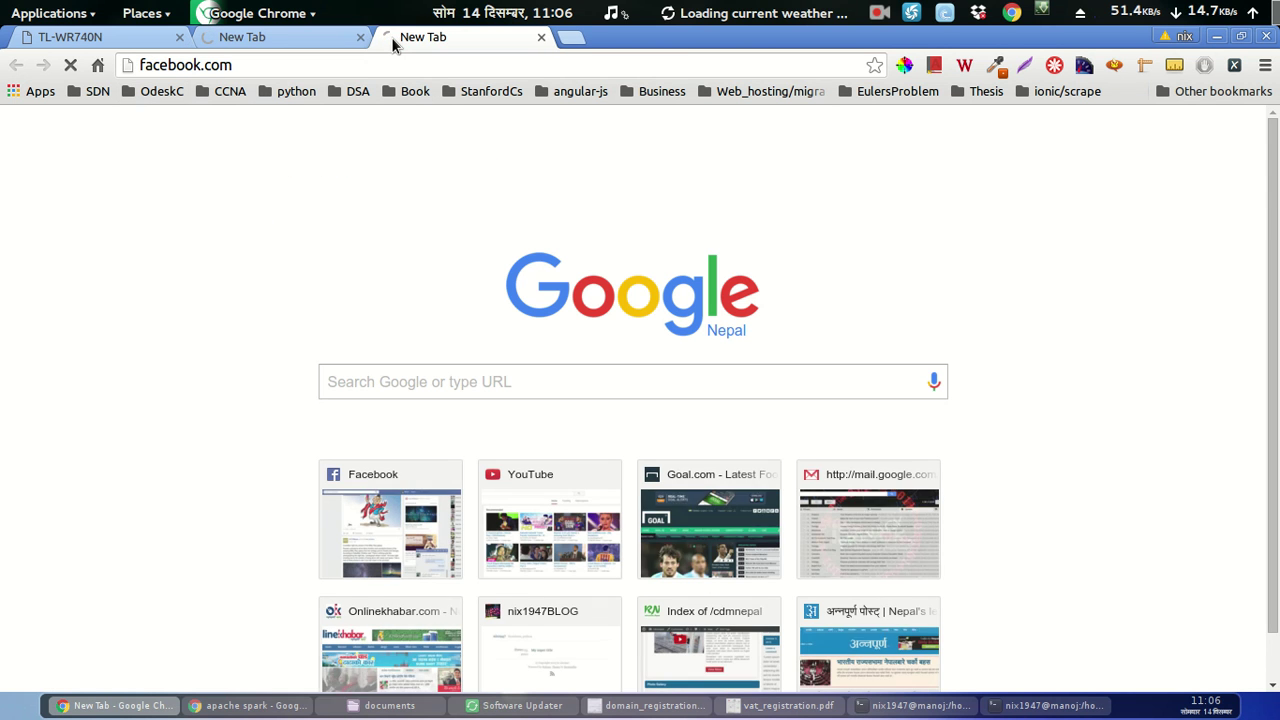
left_click(582, 40)
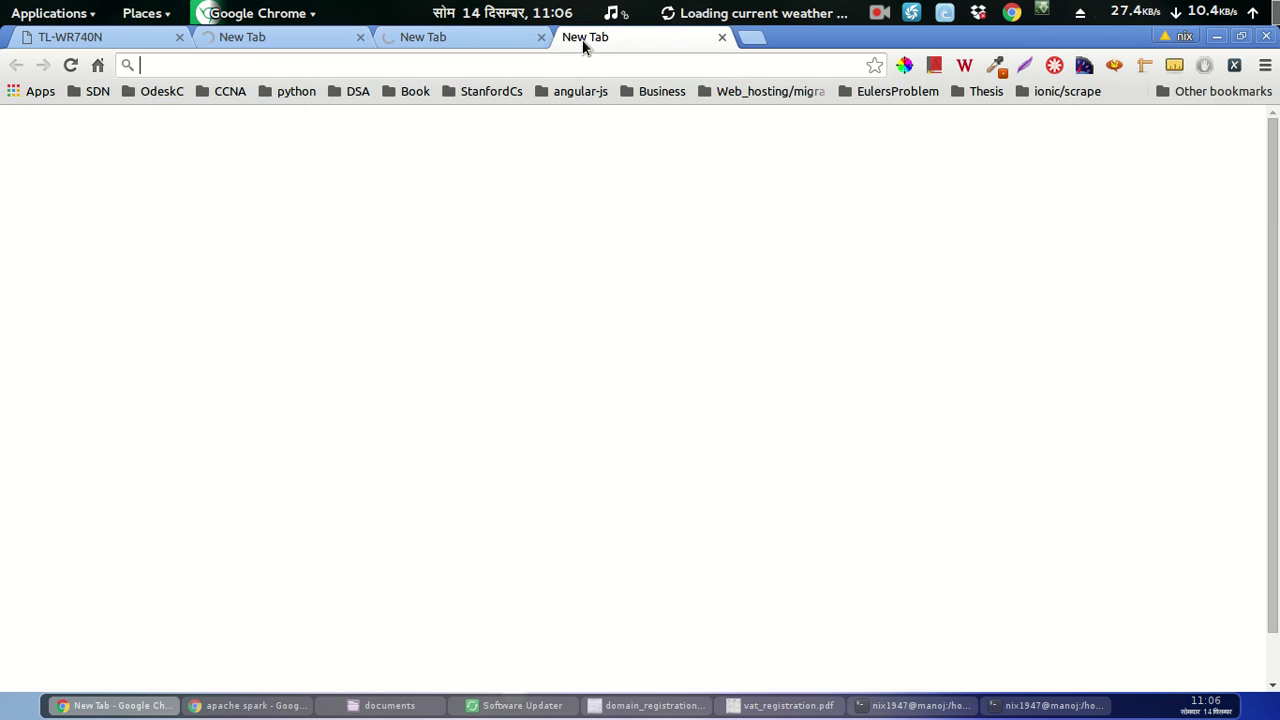
type("twitter.com")
key("Return")
Load youtube.com and the unblocked goal.com in two more new tabs.
left_click(751, 40)
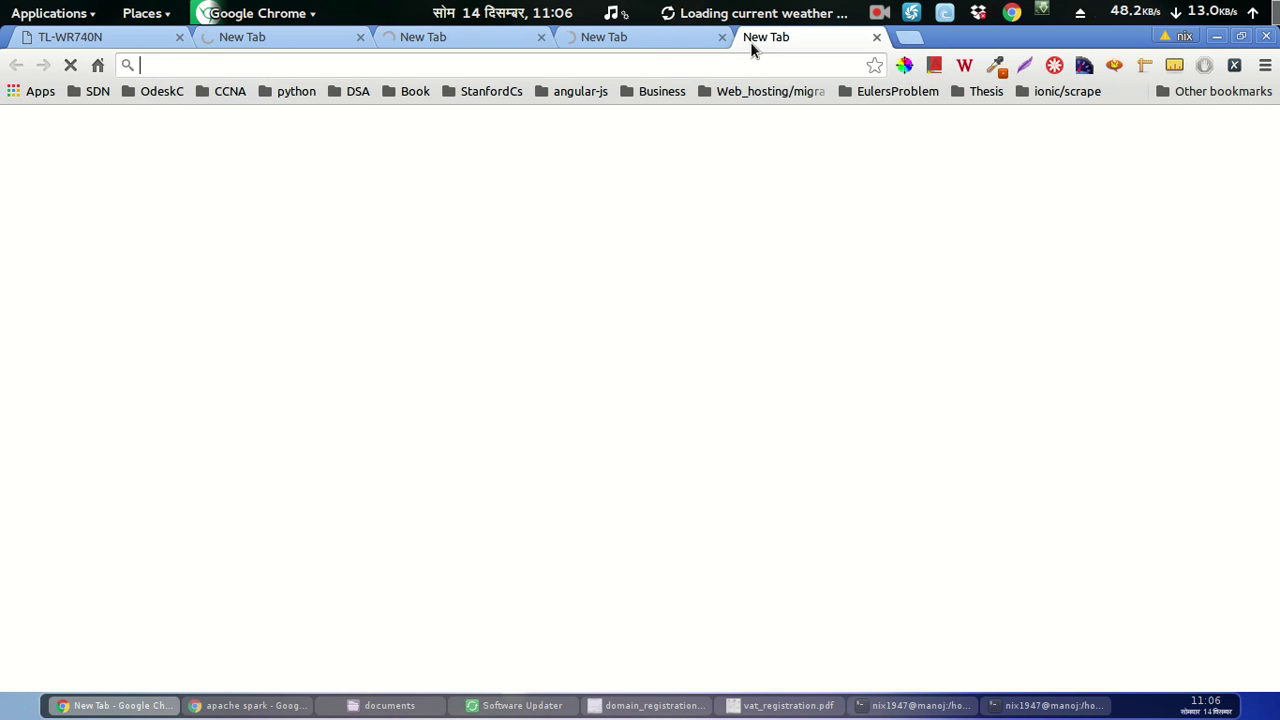
type("youtube.com")
key("Return")
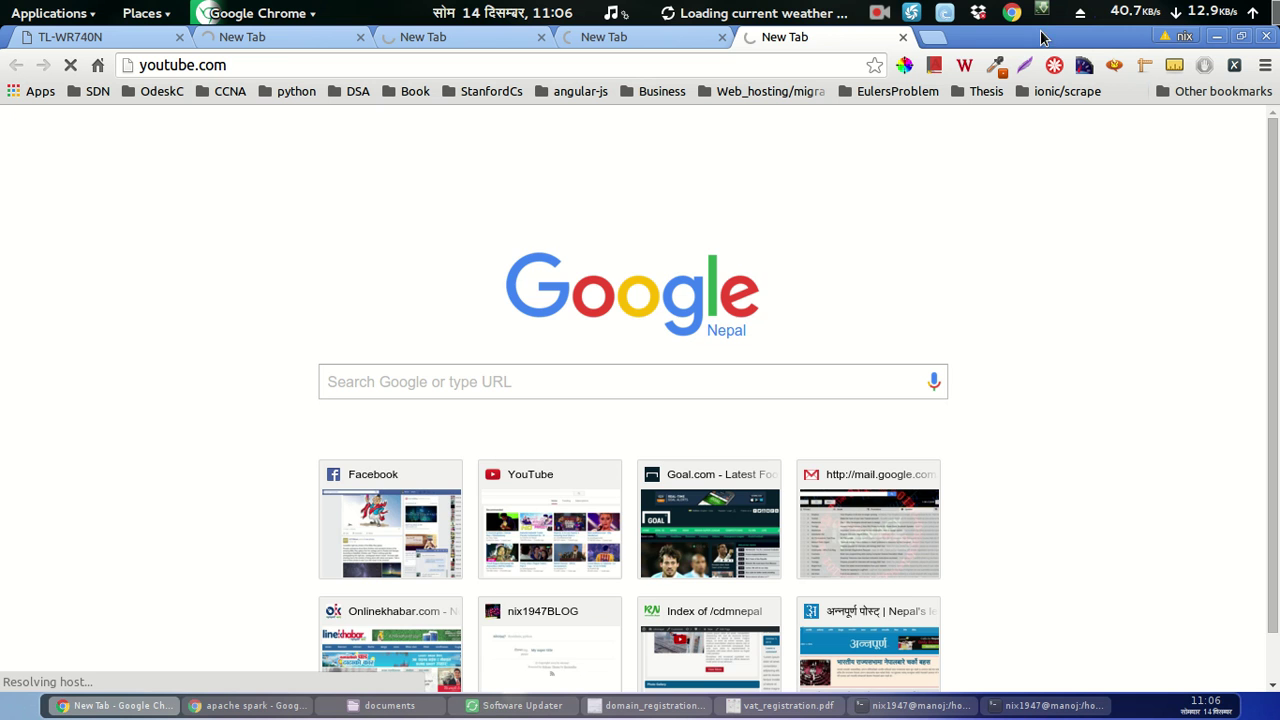
left_click(938, 40)
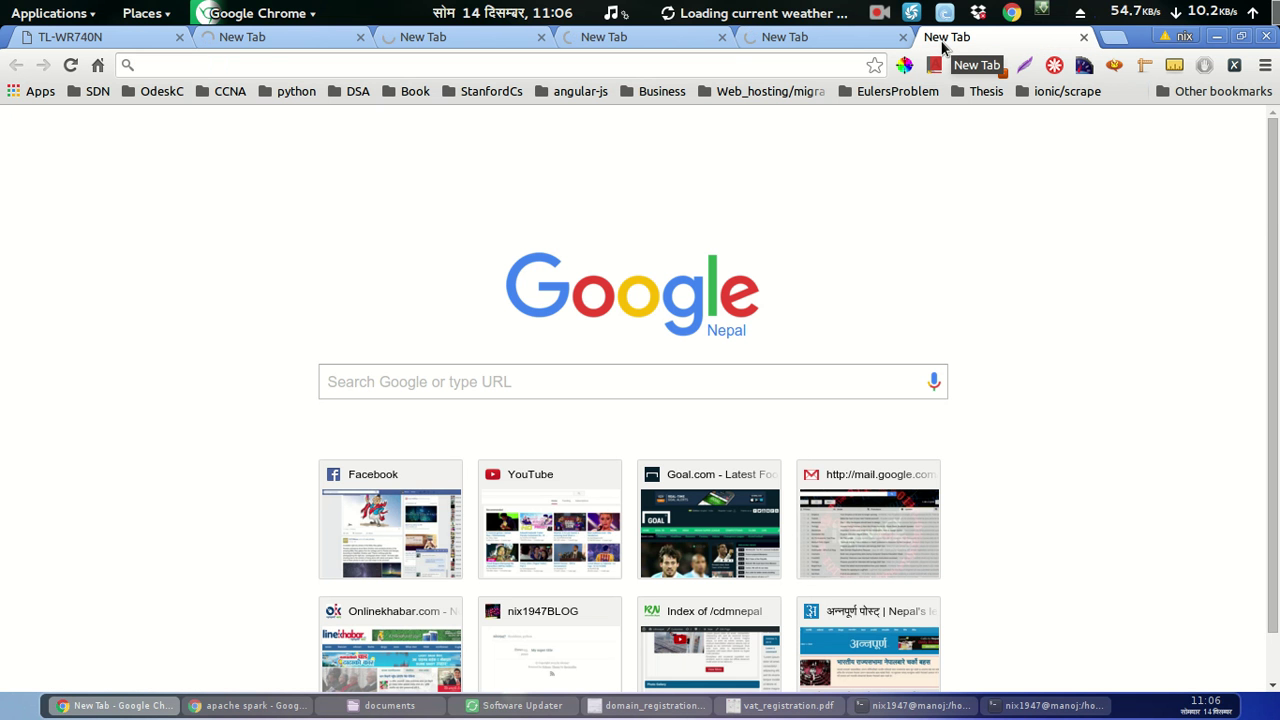
type("goal.")
key("Return")
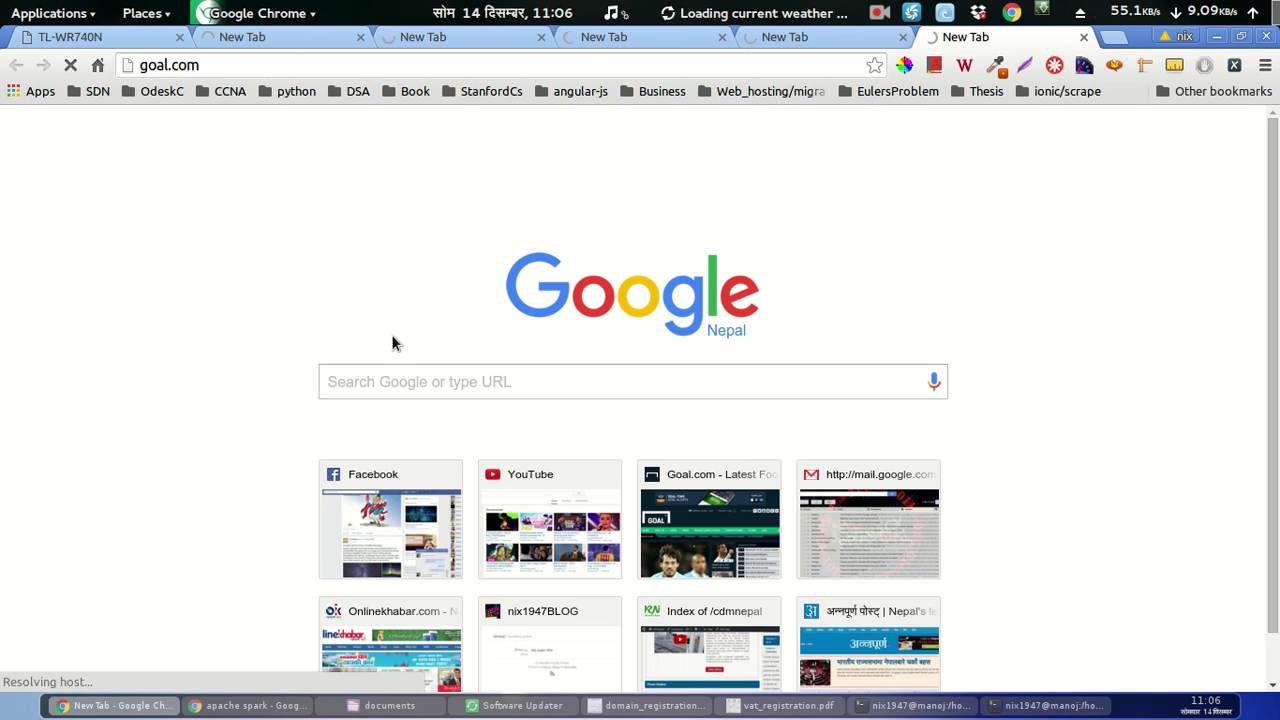
Check the google.com, facebook.com, twitter.com and youtube.com tabs to see which fail to load.
left_click(271, 38)
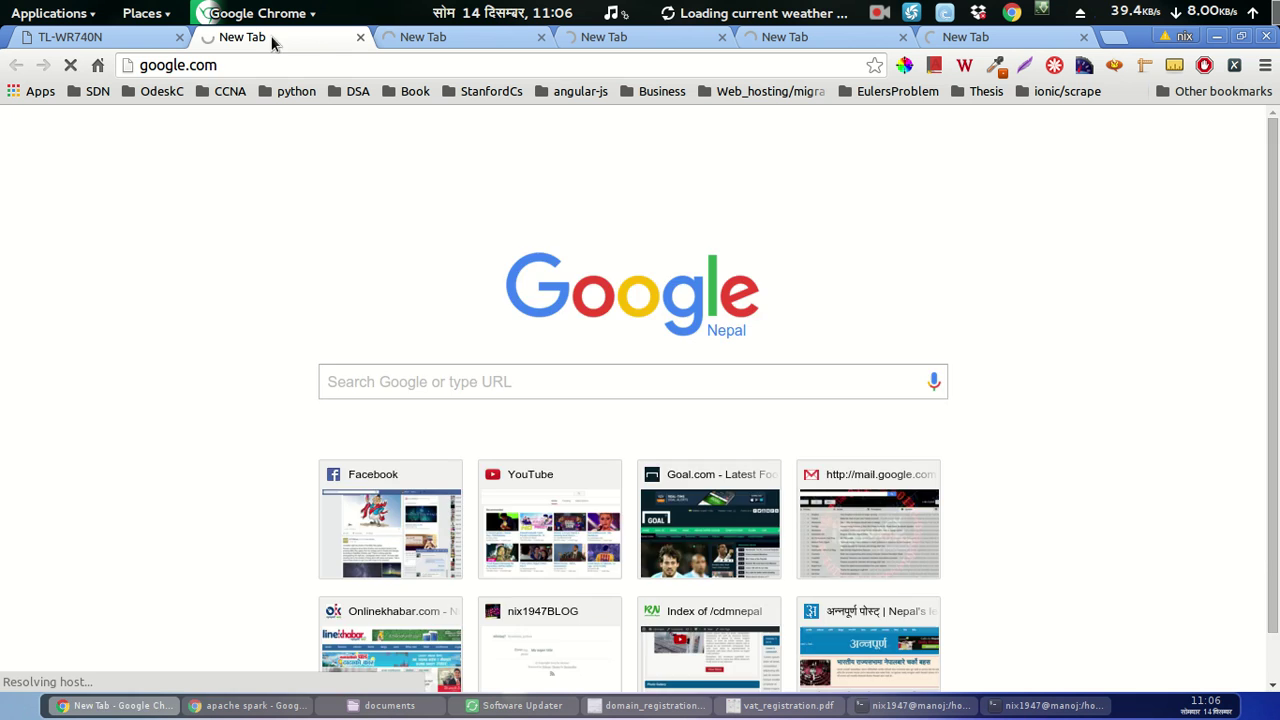
left_click(423, 37)
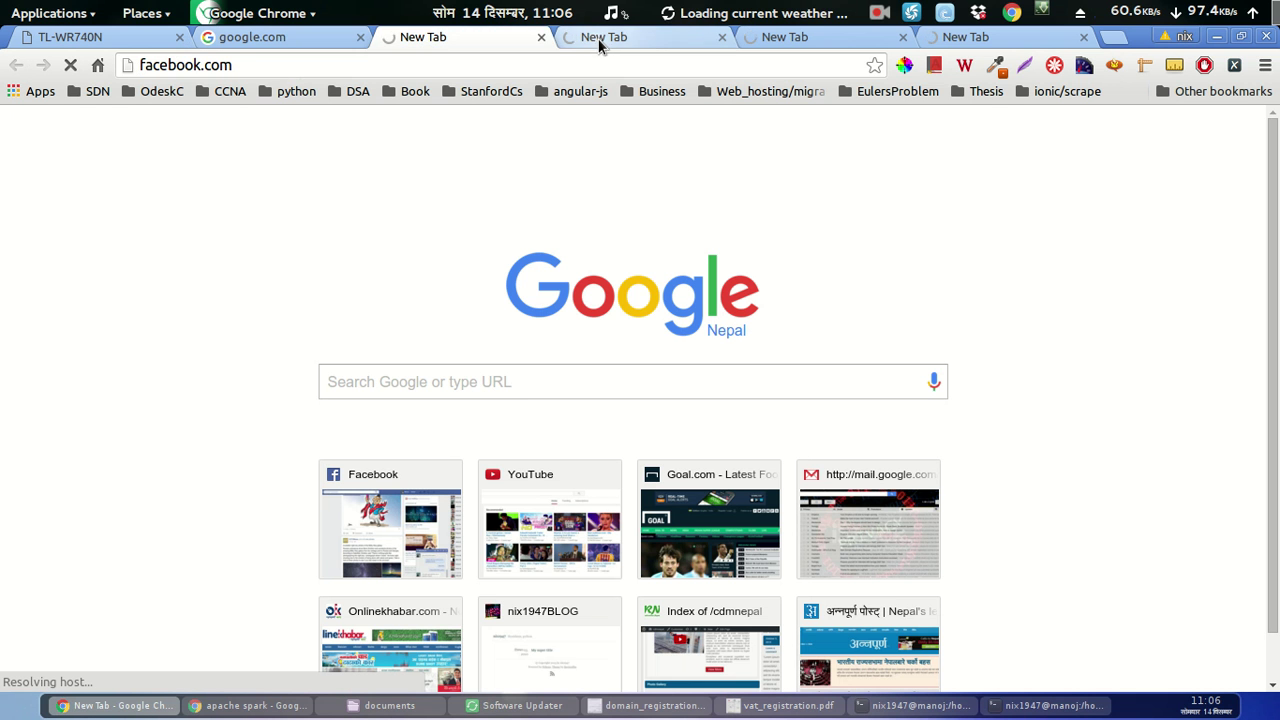
left_click(609, 37)
left_click(772, 40)
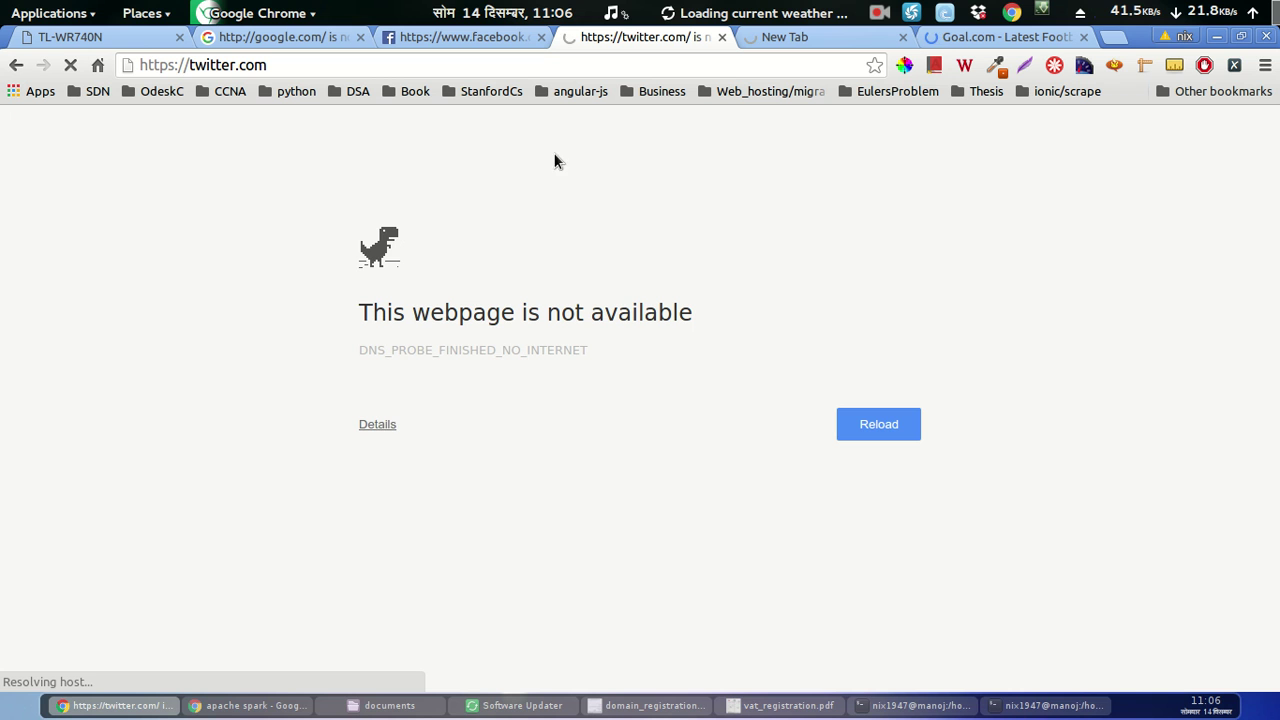
Expand the error details on the facebook.com and google.com pages, then open a blank tab.
left_click(380, 425)
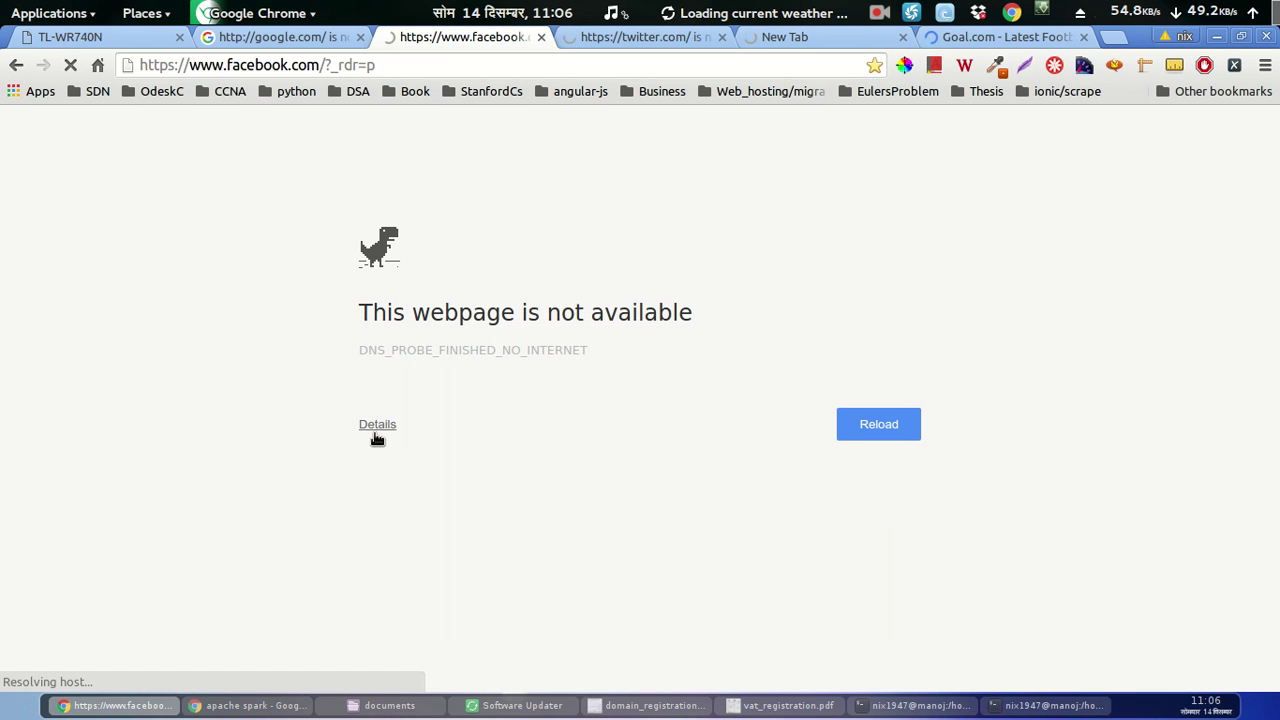
left_click(378, 426)
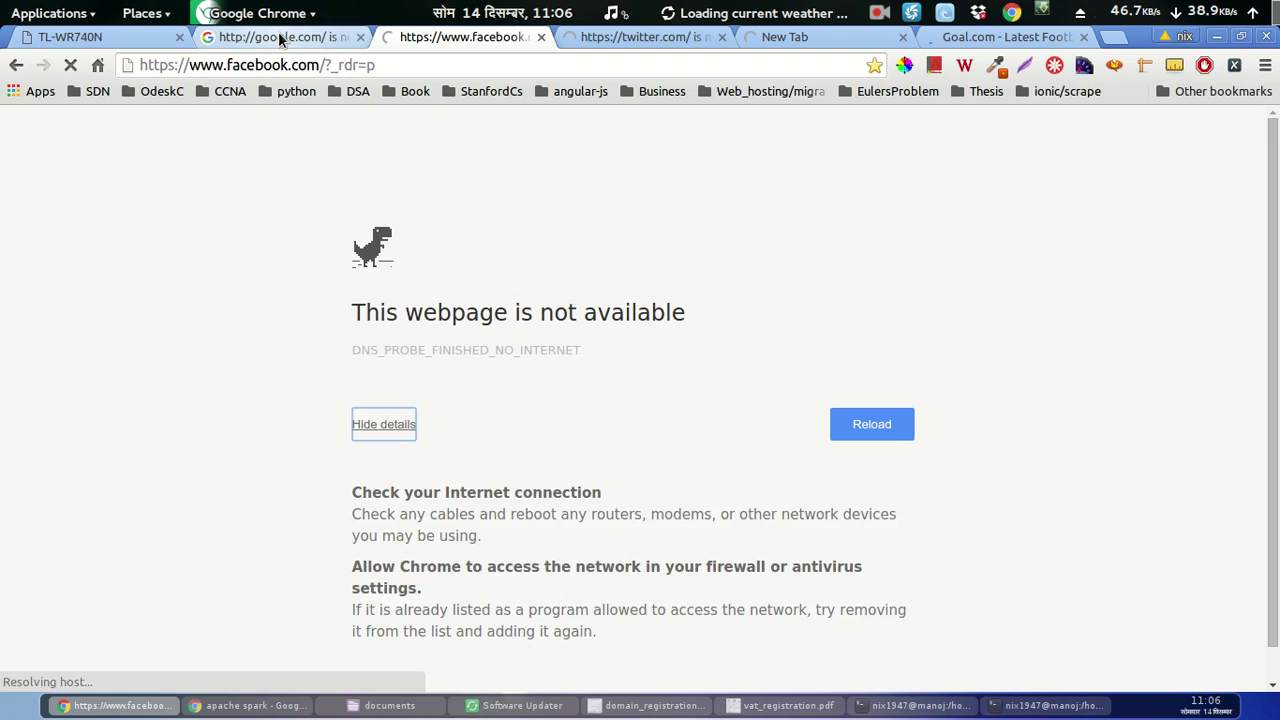
left_click(284, 37)
left_click(383, 429)
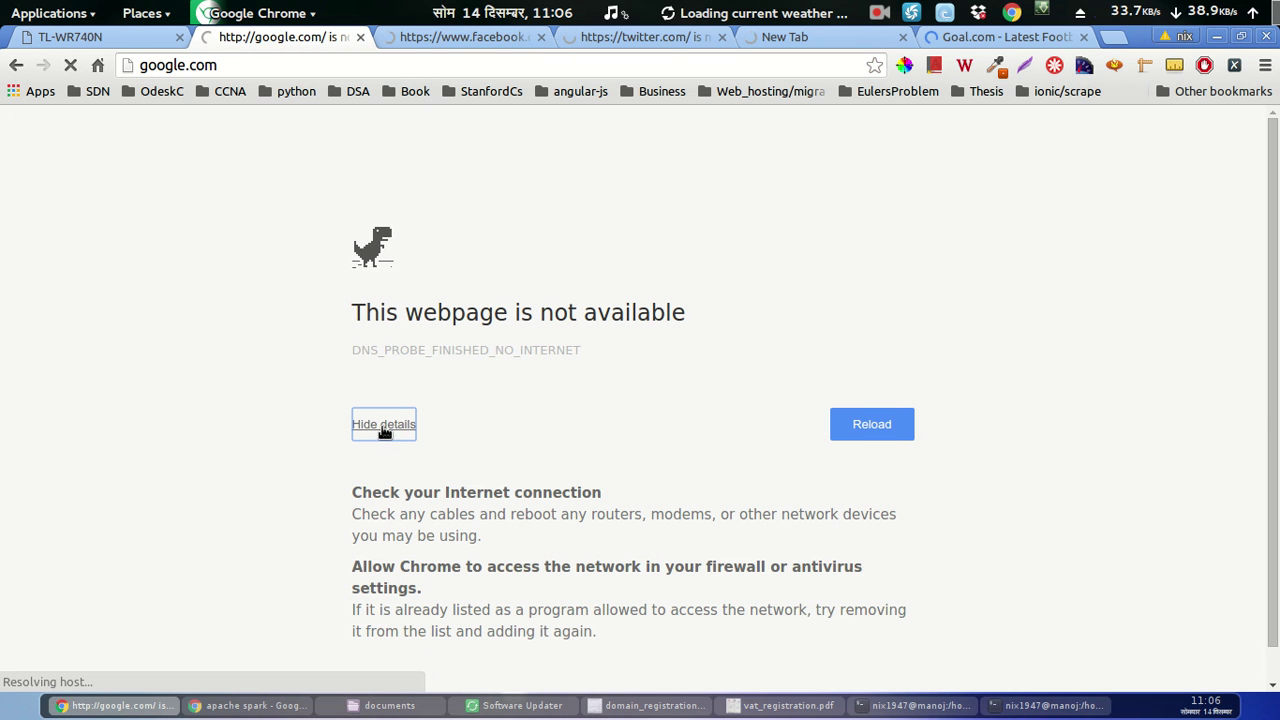
left_click(643, 38)
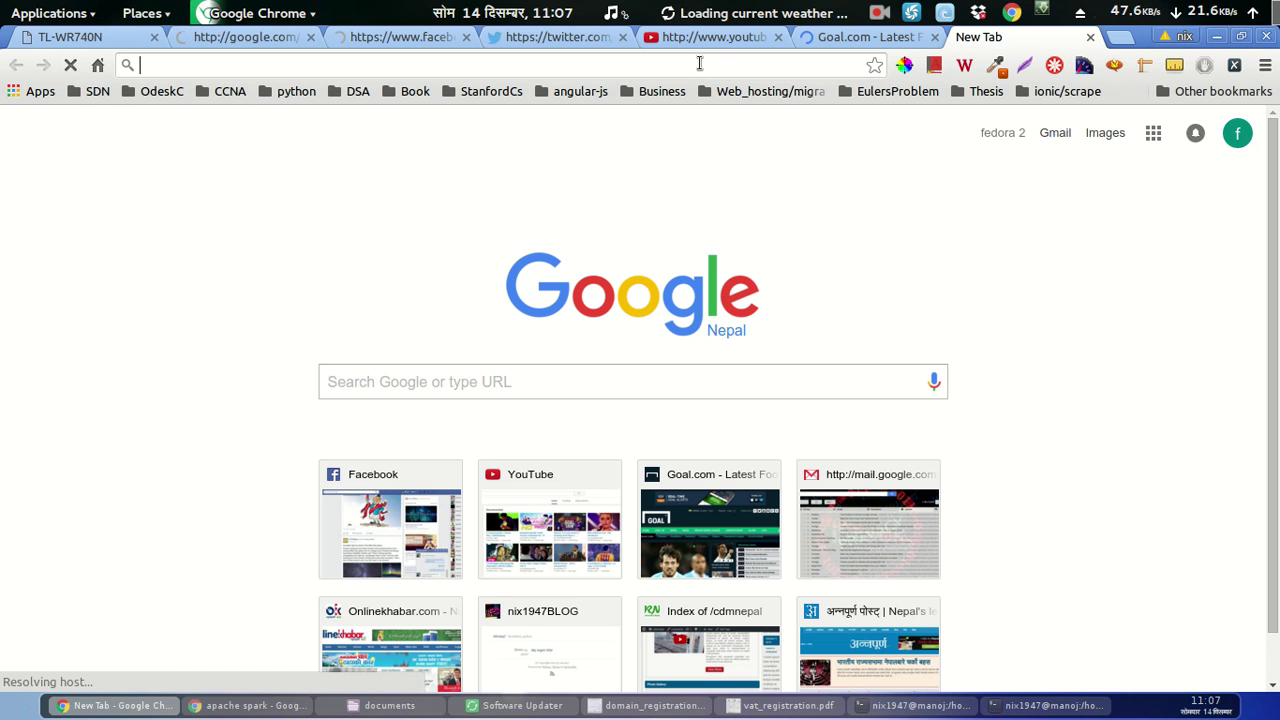
Load BBC, cnn.com and merojob.com, scrolling merojob to show unblocked sites work.
type("bbc")
key("Return")
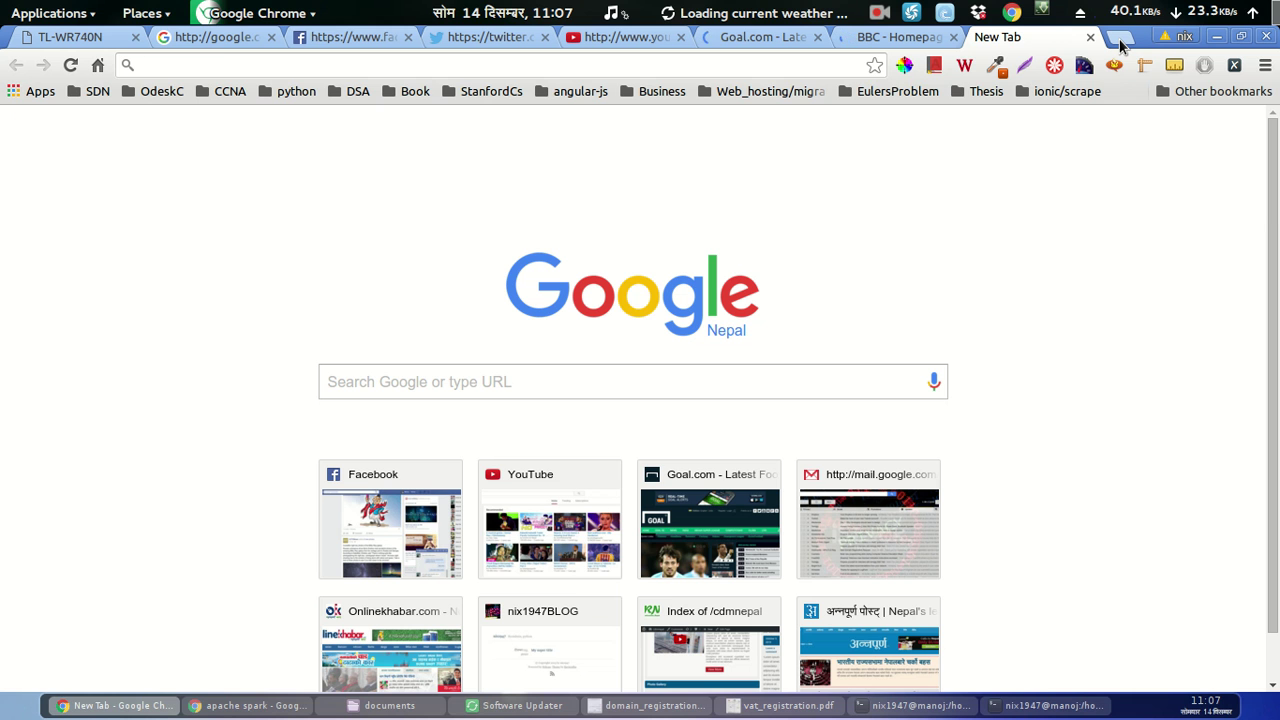
type("cnn.com")
key("Return")
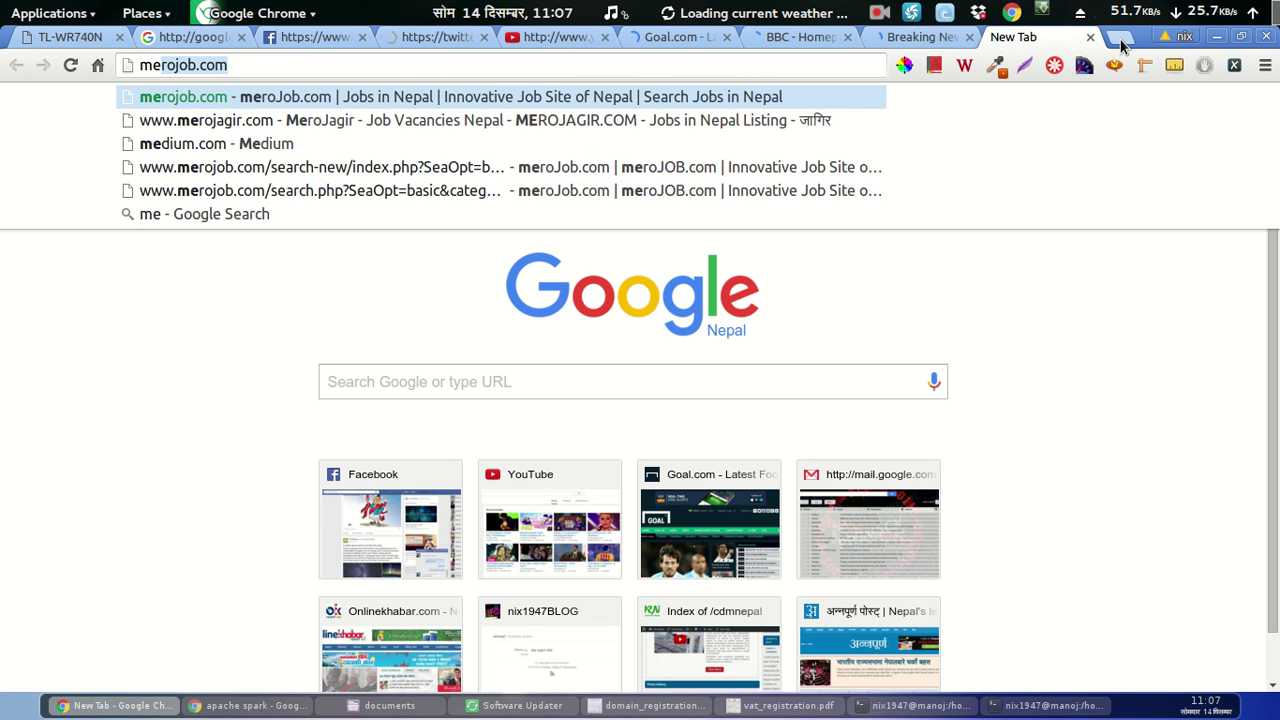
type("r")
key("Return")
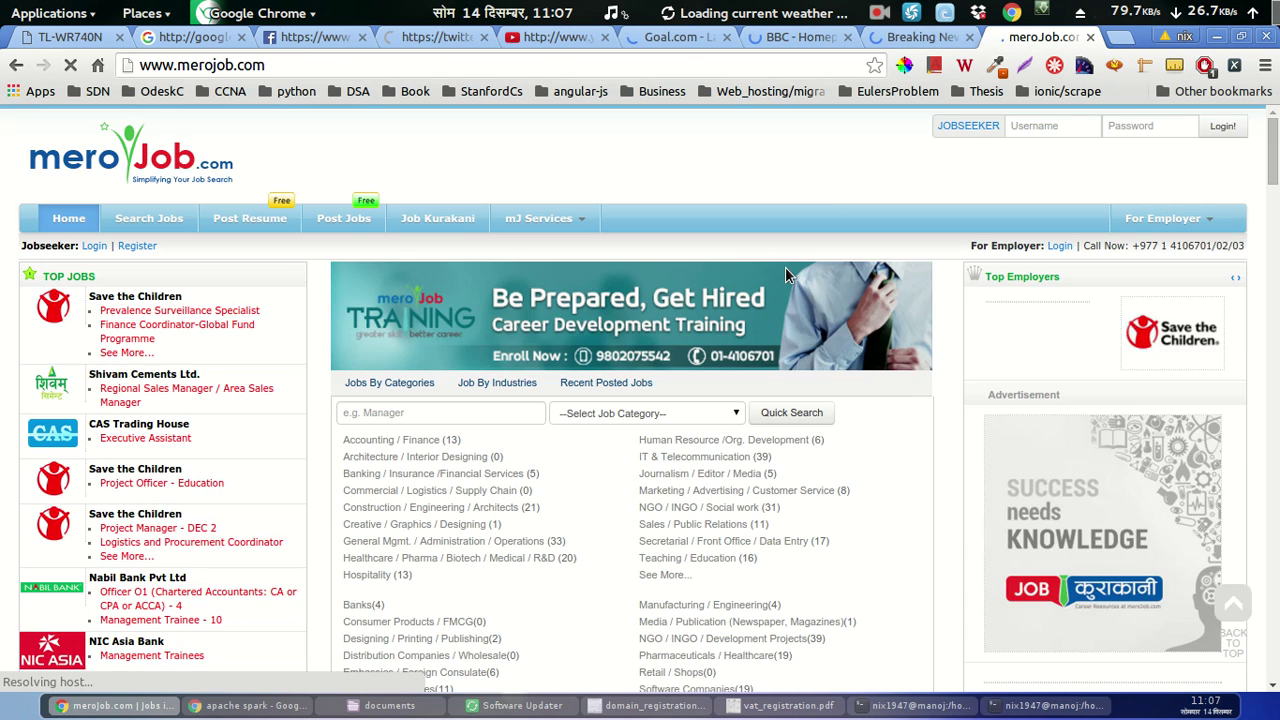
scroll(1257, 300, "down", 5)
scroll(1262, 512, "down", 10)
scroll(1262, 512, "up", 15)
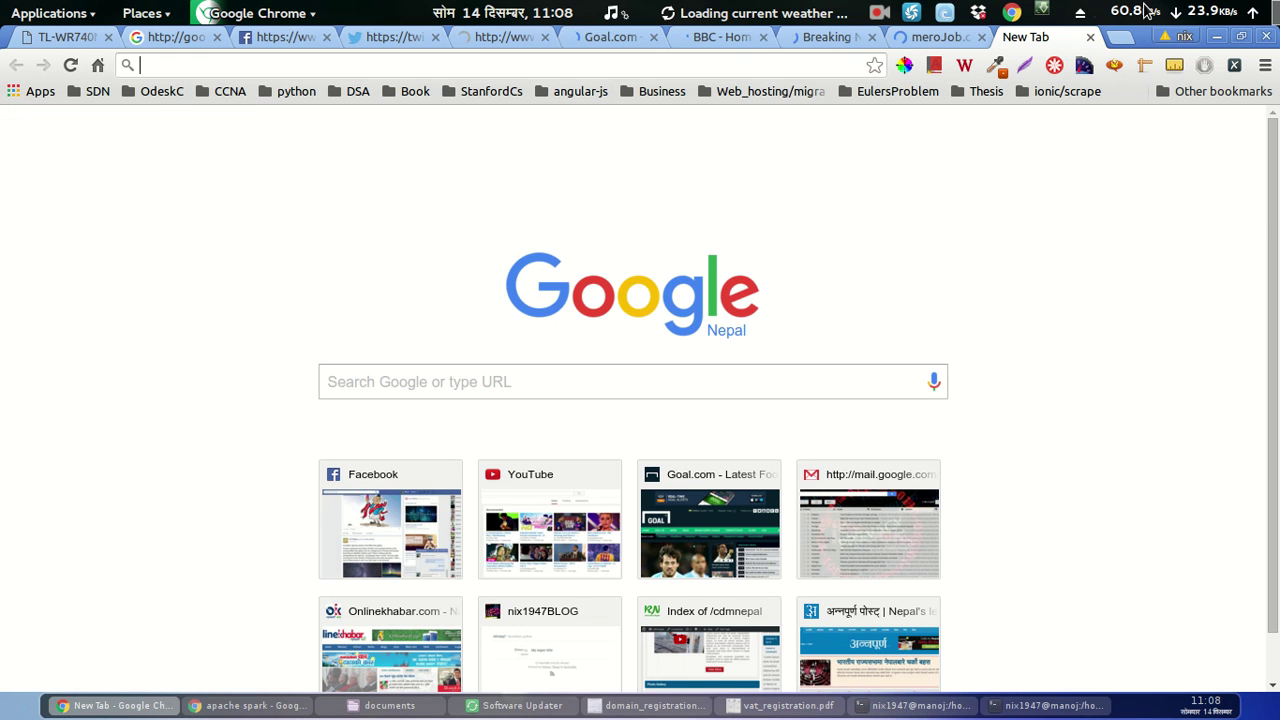
Load usa.com in the newest tab, then glance at the merojob and CNN tabs.
type("usa.com")
key("Return")
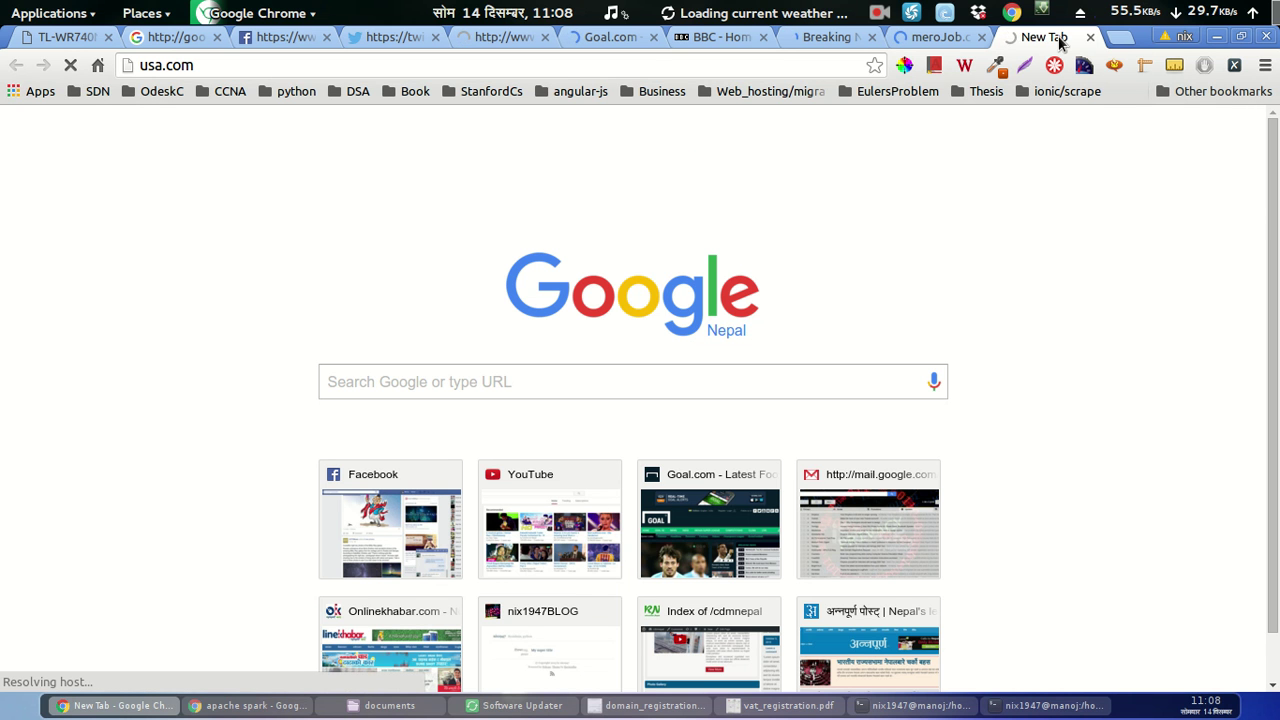
left_click(938, 37)
left_click(826, 37)
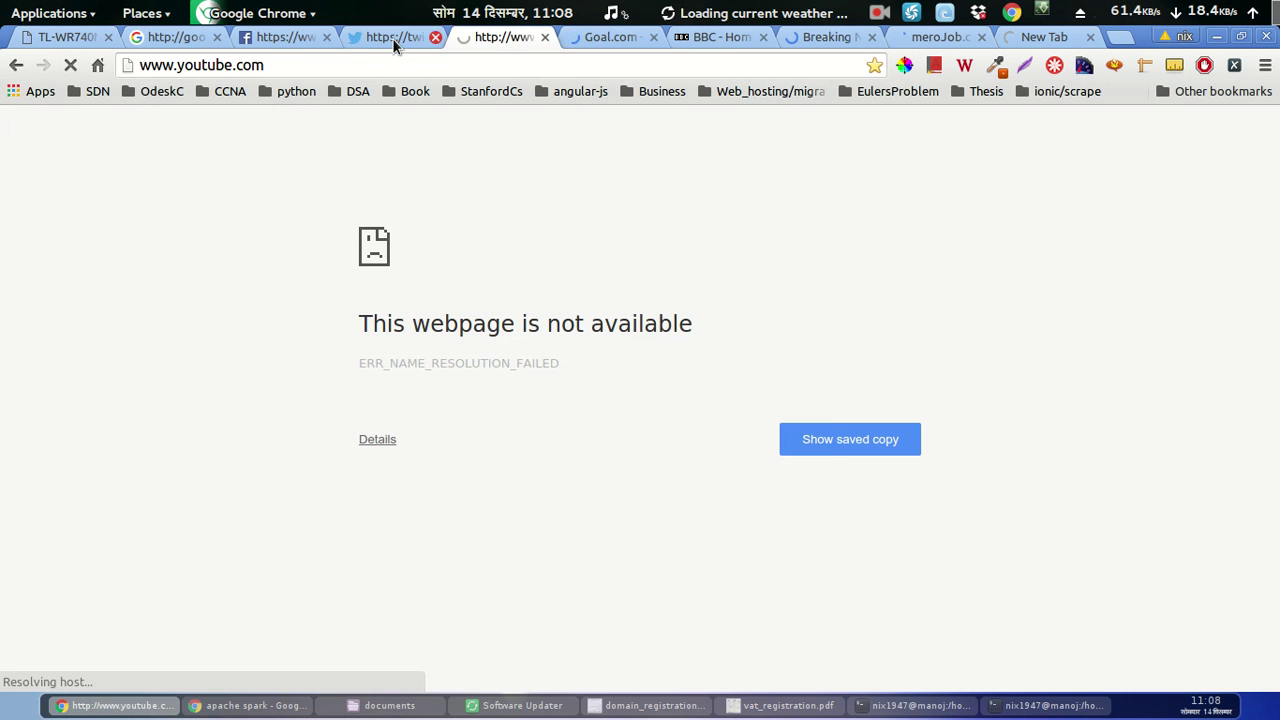
Recheck that Twitter, Facebook and Google still fail, then return to the router tab.
left_click(392, 38)
left_click(288, 41)
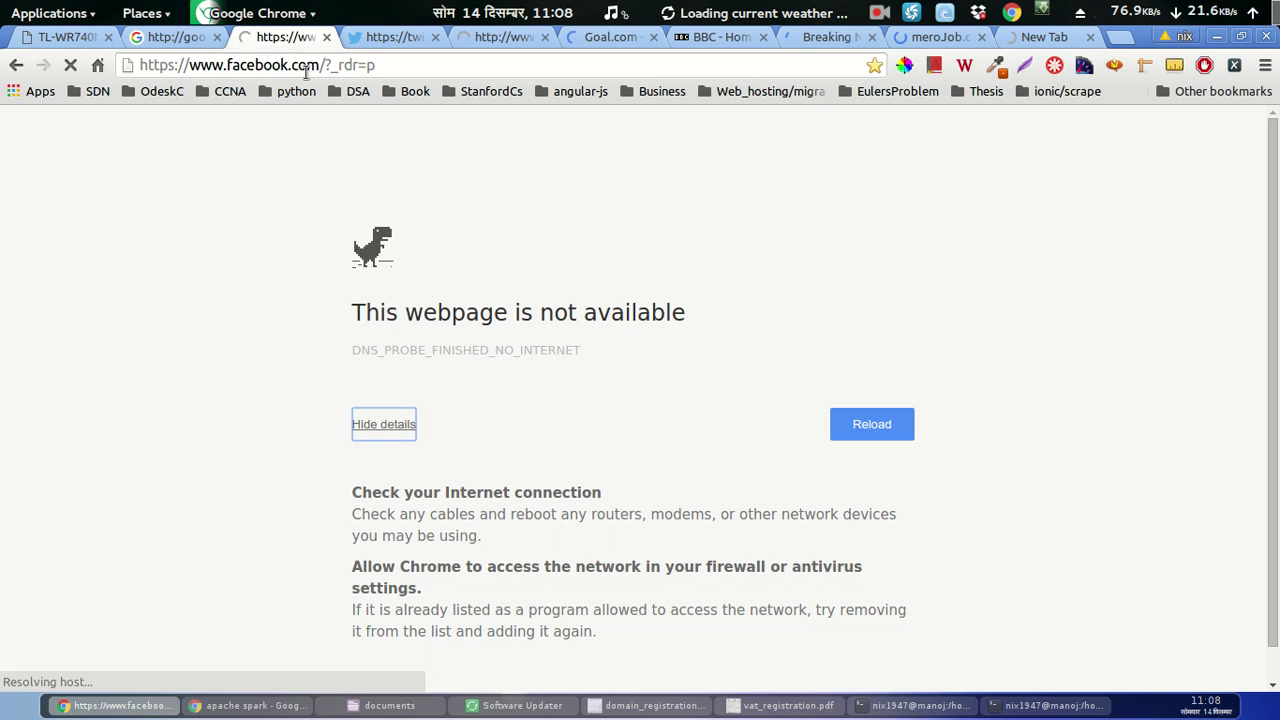
left_click(164, 41)
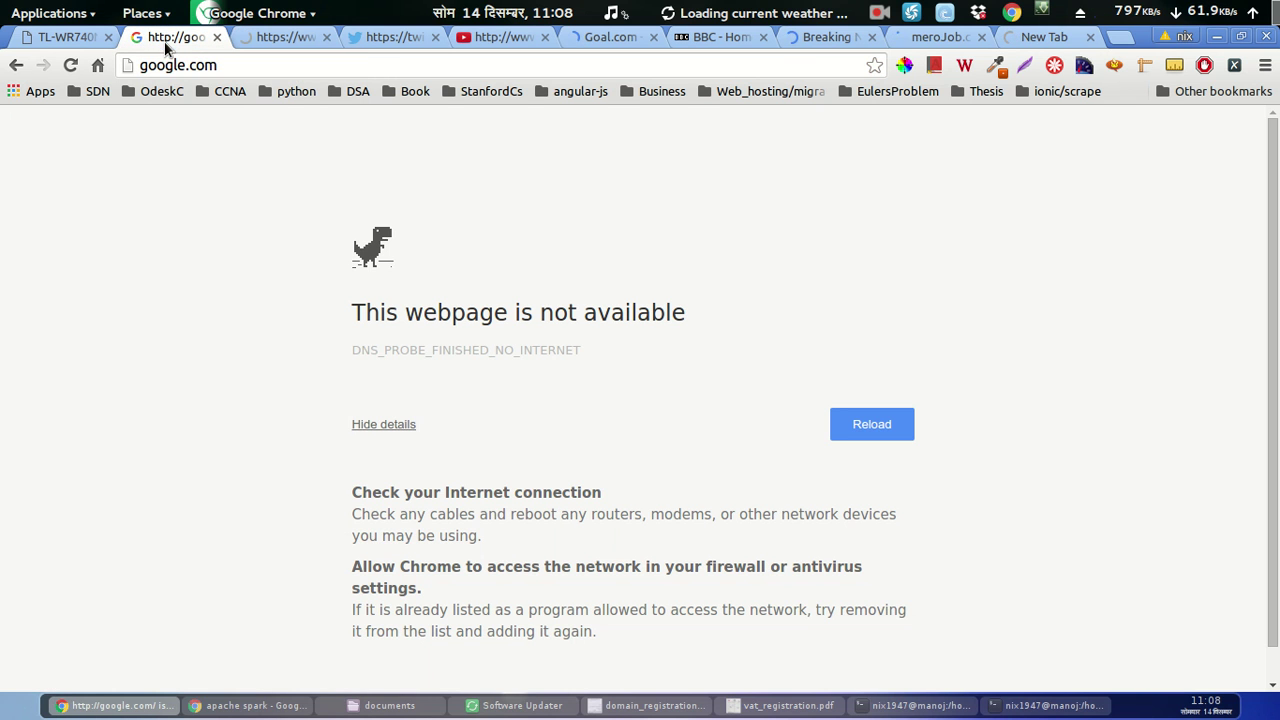
left_click(272, 39)
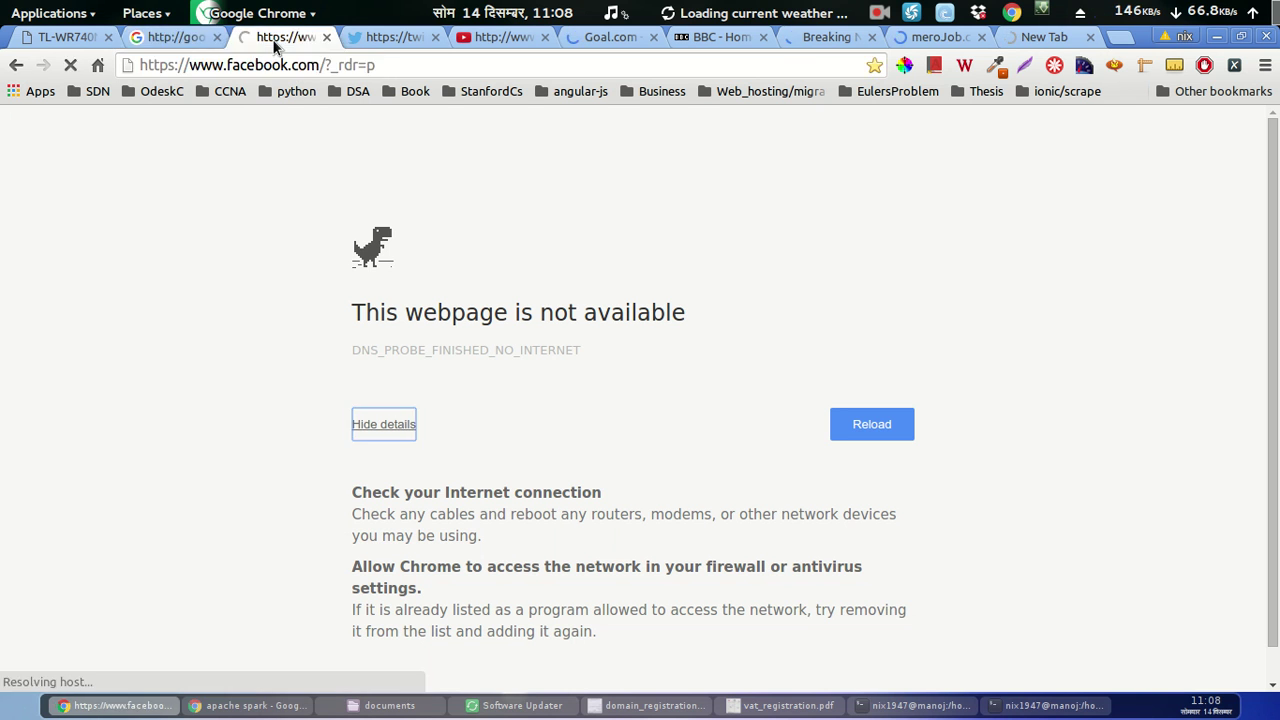
left_click(112, 45)
Load duckduckgo.com in the router's tab from the address-bar suggestions.
left_click(158, 66)
type("du")
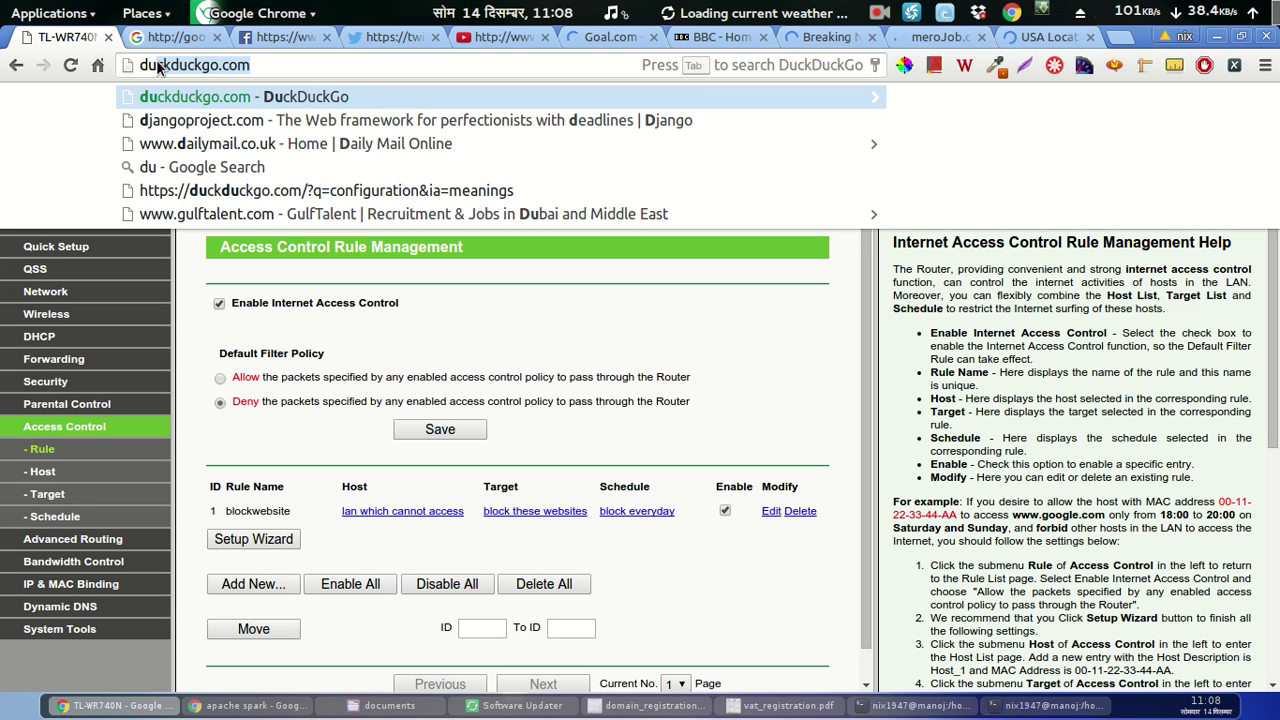
type("ck")
key("Return")
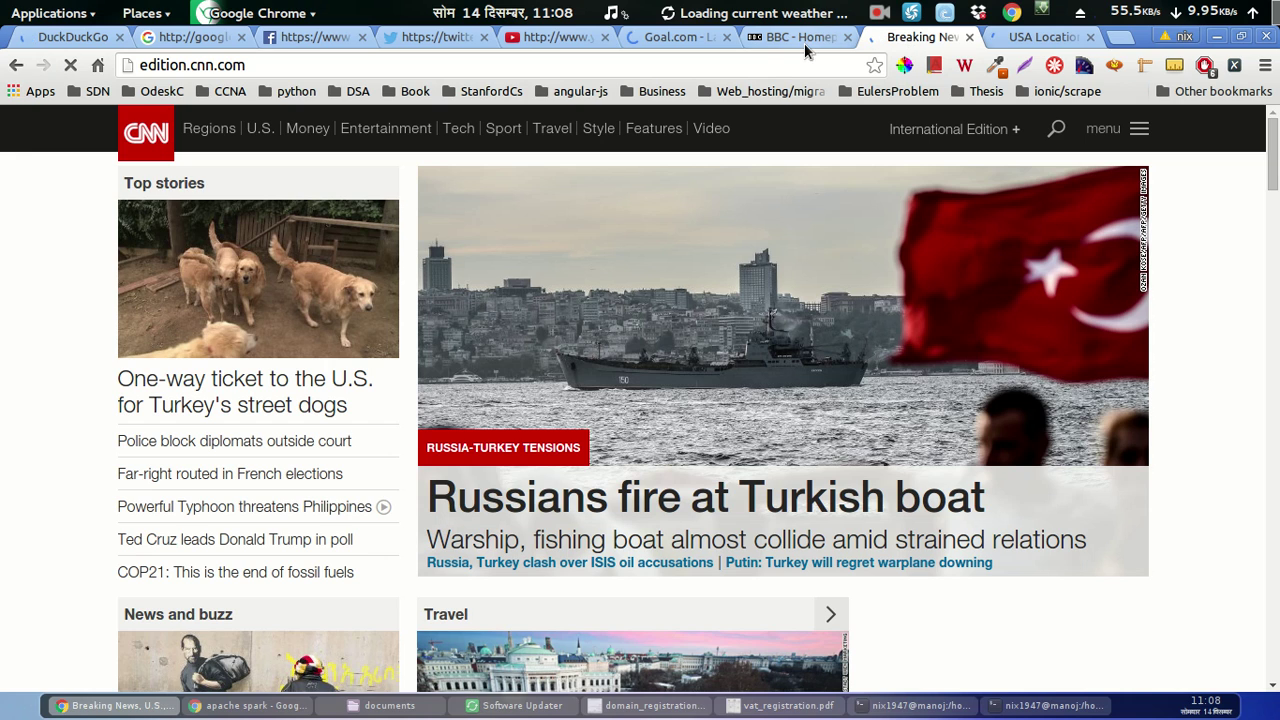
Confirm the BBC, Goal.com and CNN tabs still load normally.
left_click(800, 40)
left_click(712, 43)
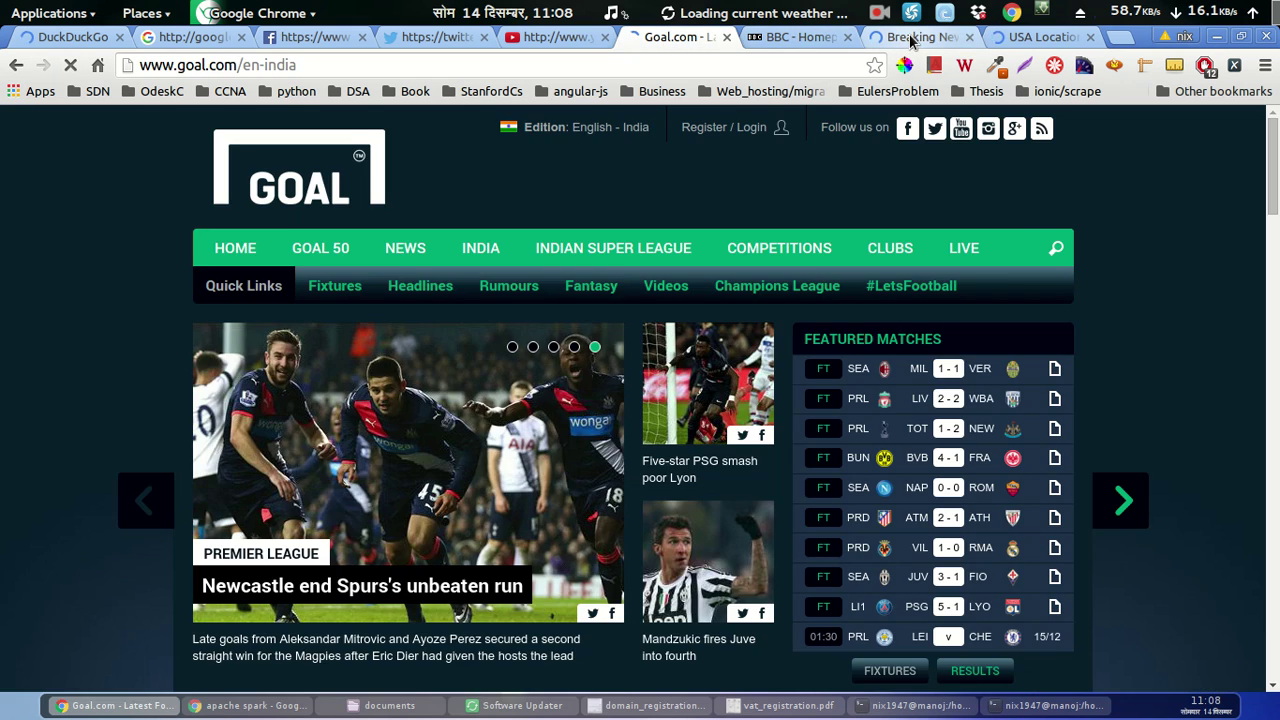
left_click(910, 39)
left_click(800, 37)
left_click(680, 37)
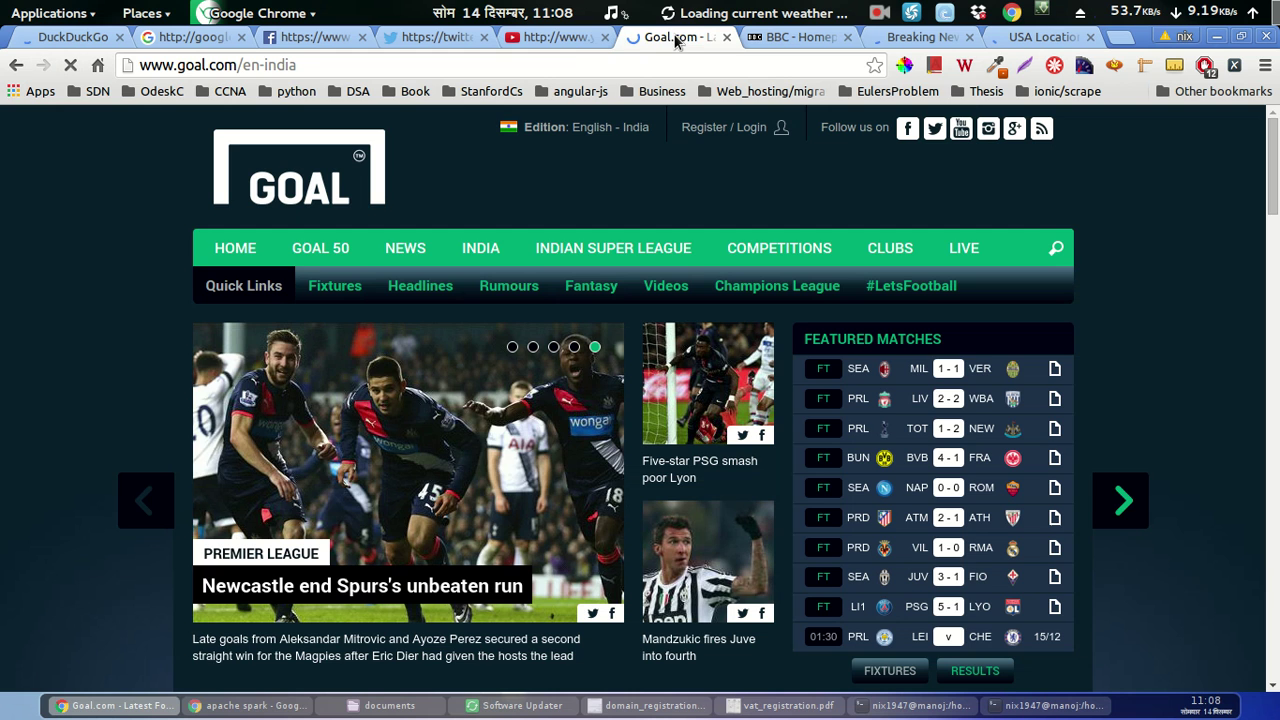
Retry youtube.com in its tab and recheck that Facebook and Google remain unavailable.
left_click(555, 37)
left_click(485, 64)
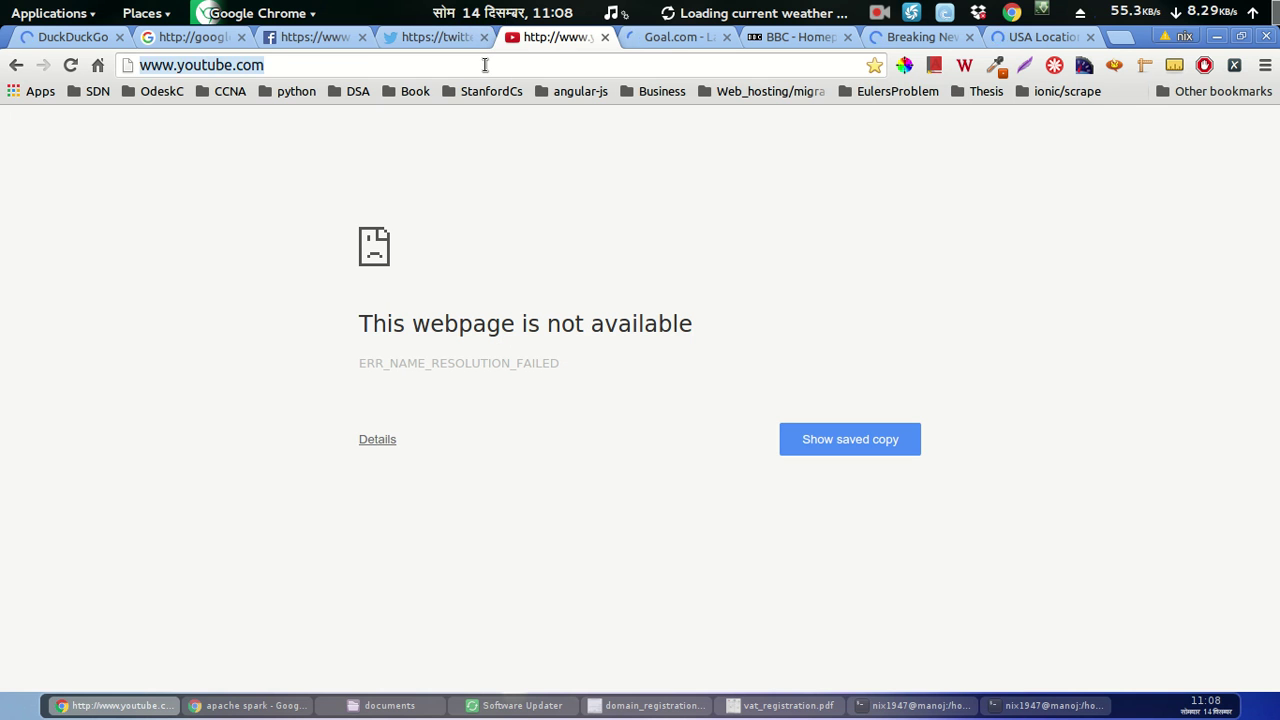
type("yo")
key("Return")
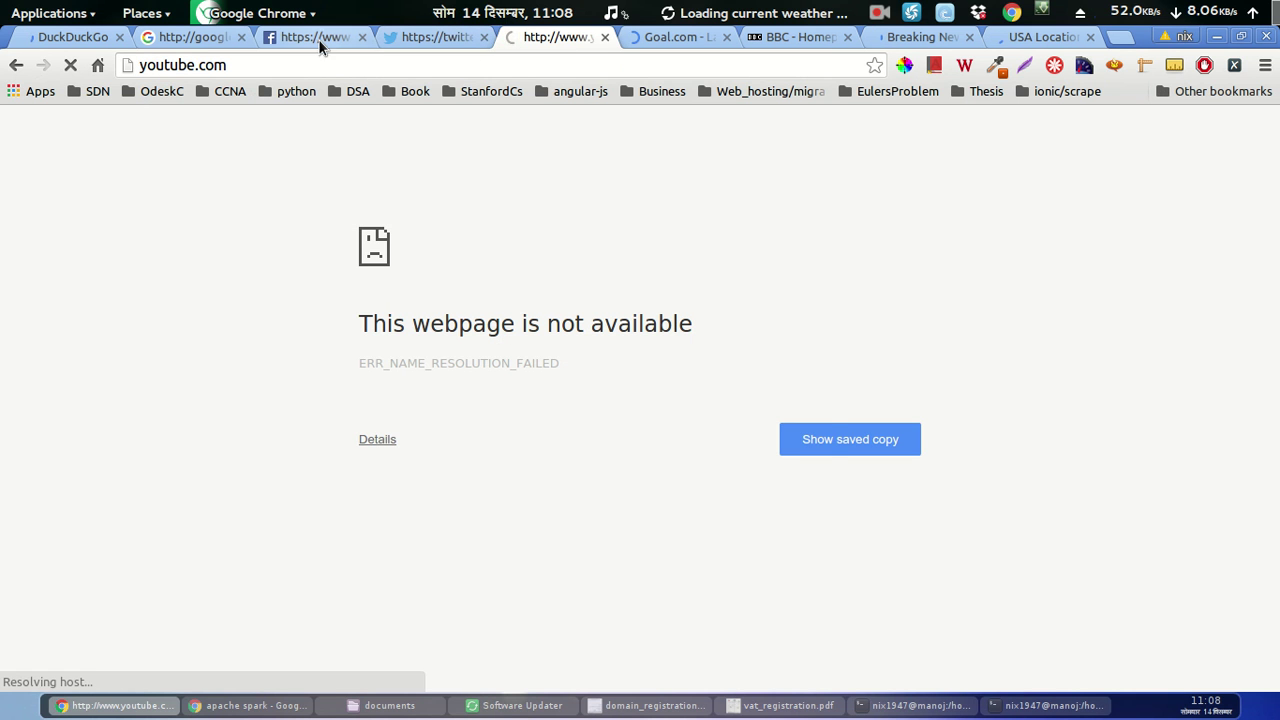
left_click(318, 39)
left_click(204, 38)
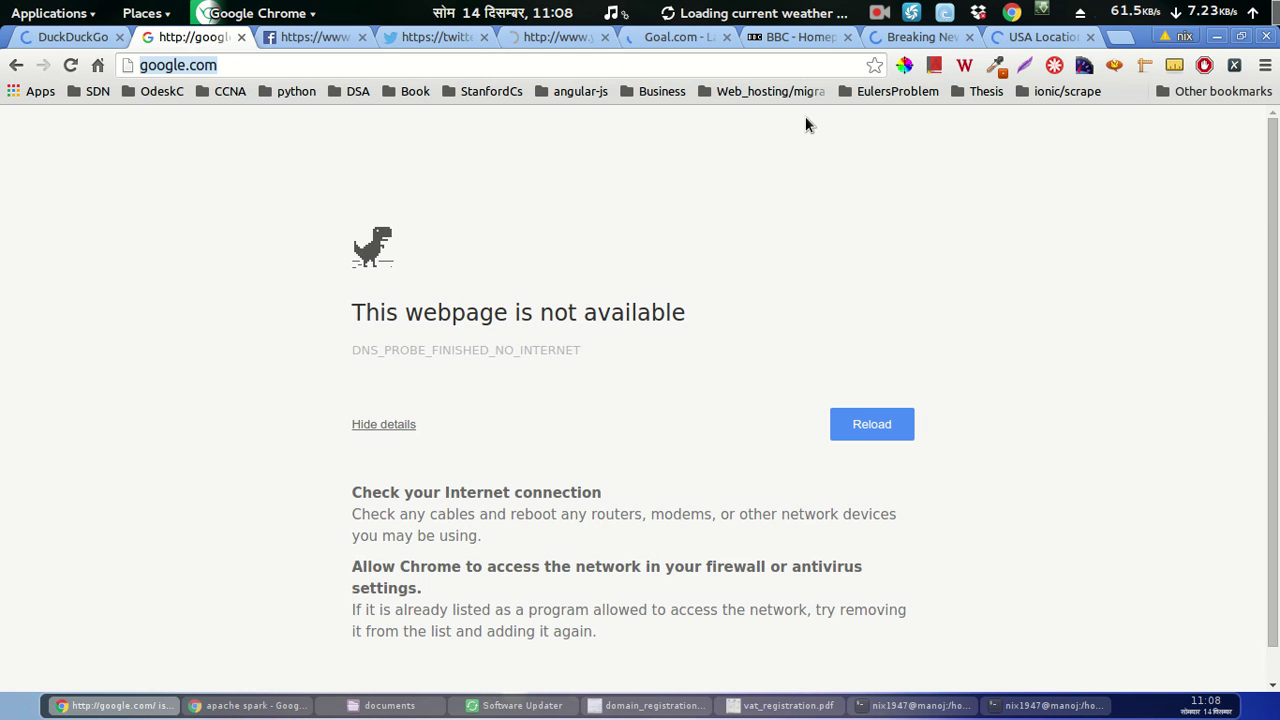